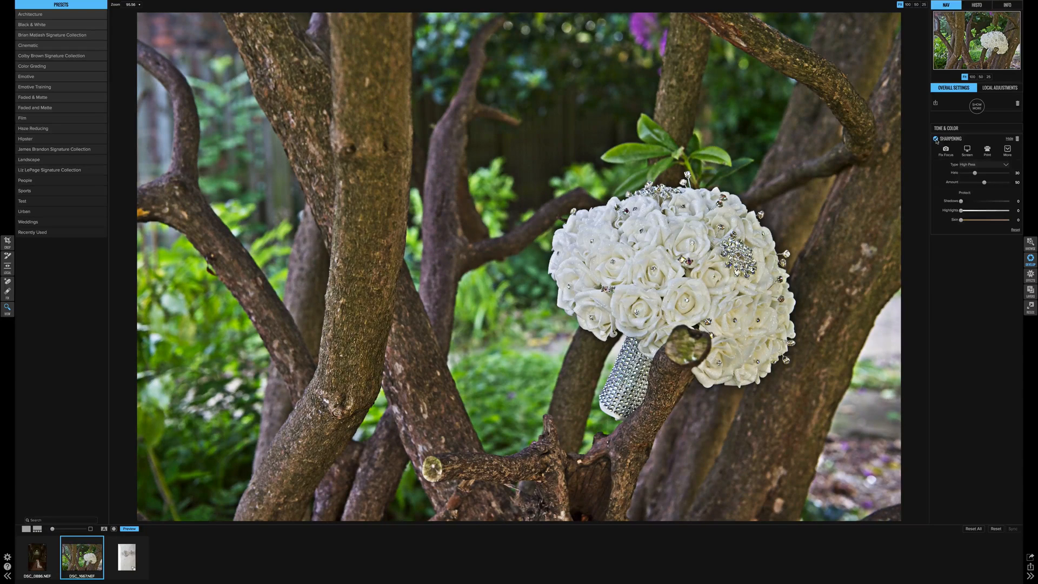
- Turn off the Sharpening adjustment on the bouquet photo and remove it
click(936, 139)
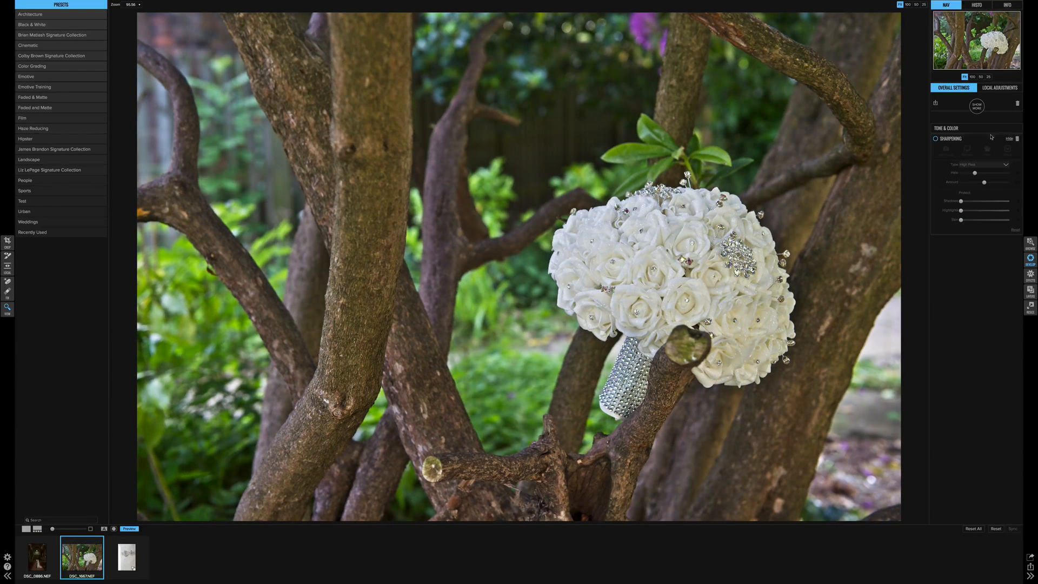
click(1017, 138)
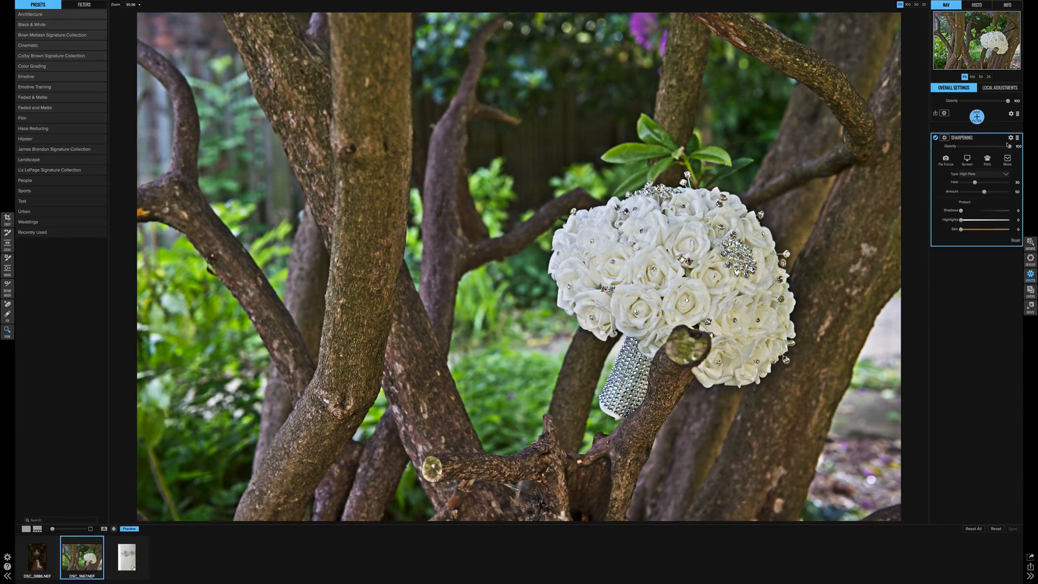
- Examine the Sharpening filter's blending options and its available sharpening types
click(1008, 145)
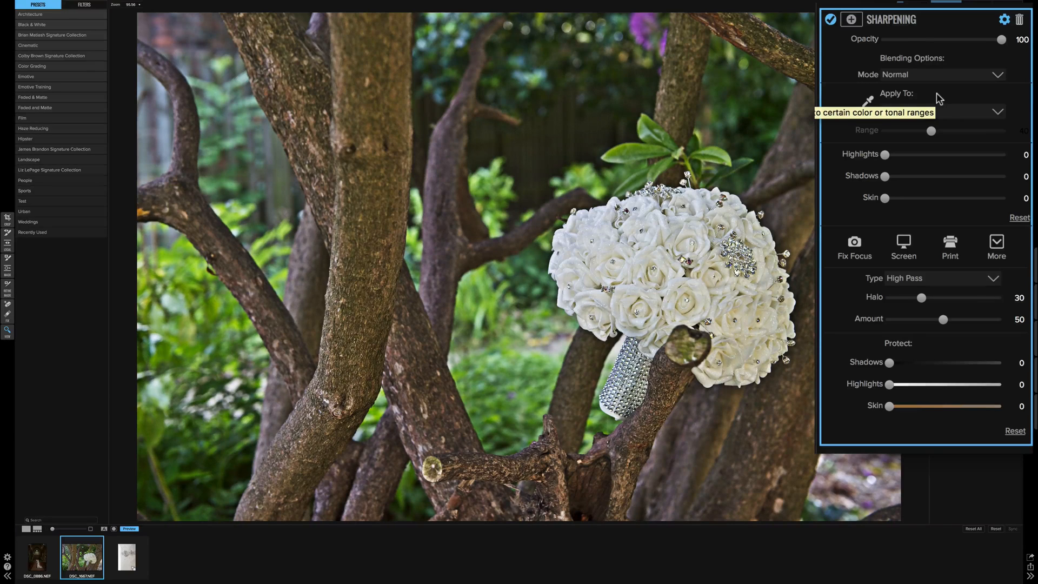
click(1004, 24)
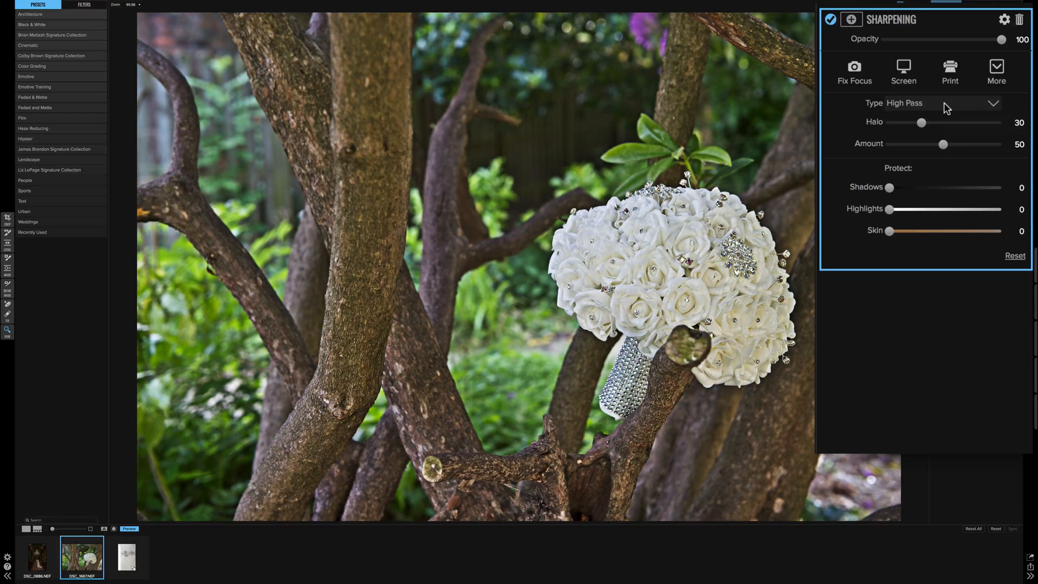
click(944, 106)
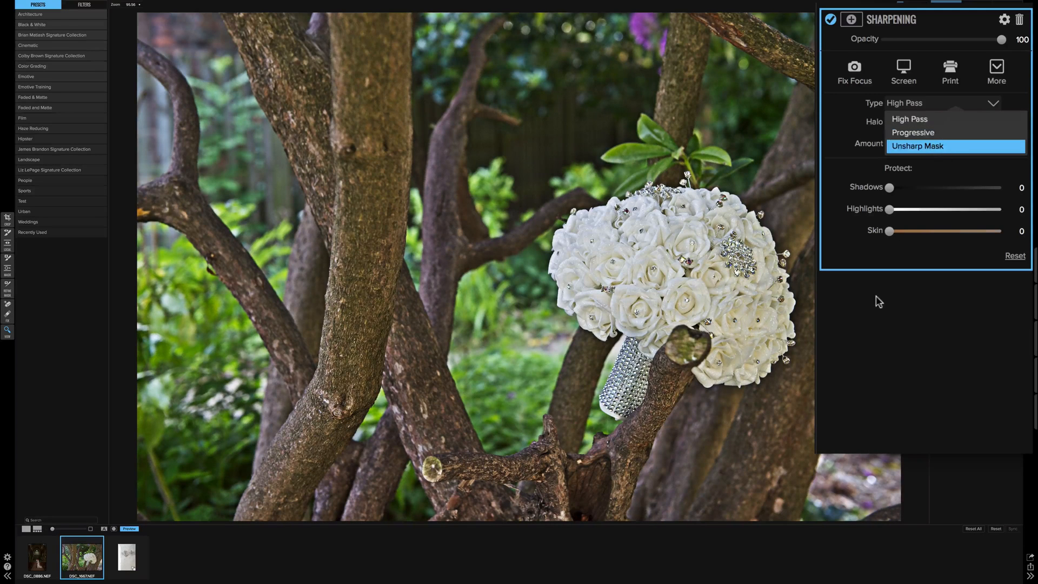
click(958, 308)
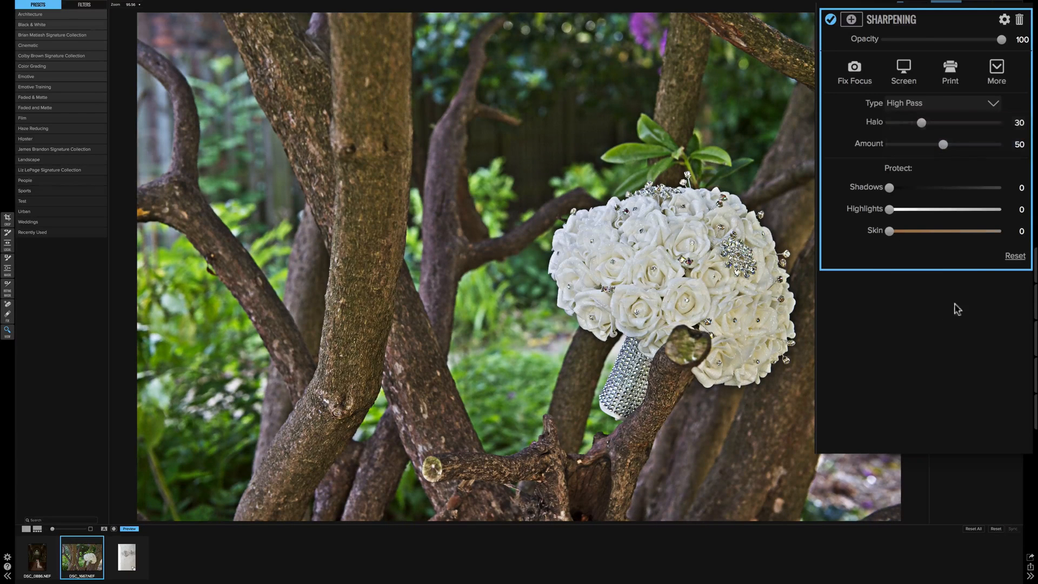
- Try the Fix Focus and Screen presets, apply Print, and set the sharpening type to High Pass
click(863, 76)
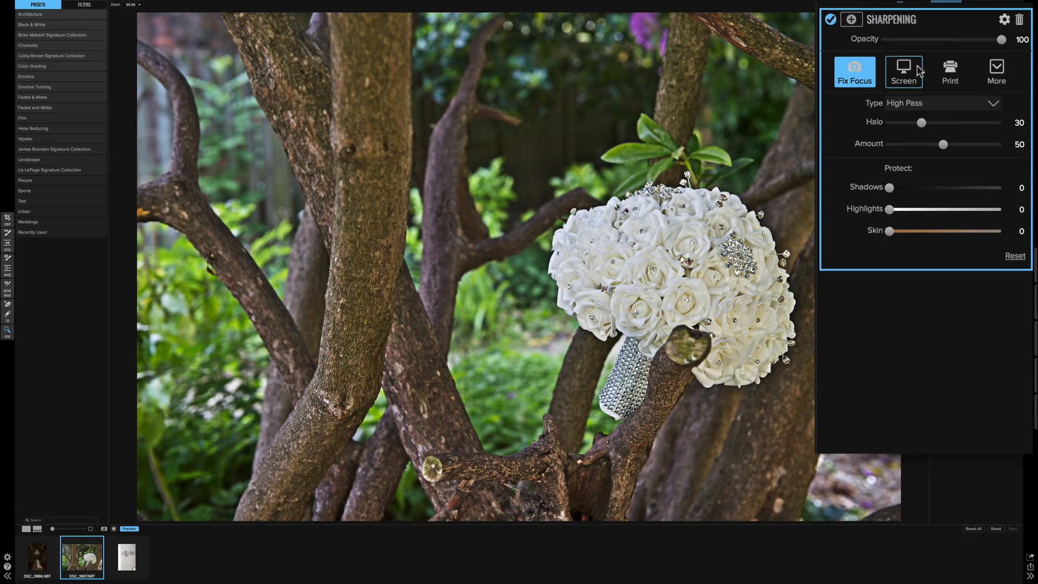
click(904, 70)
click(967, 70)
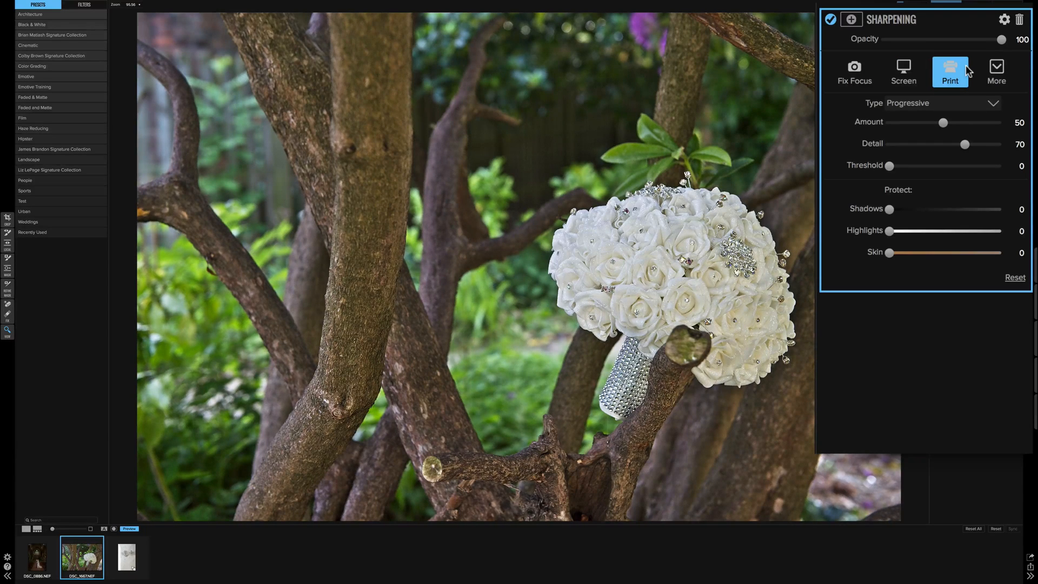
click(970, 105)
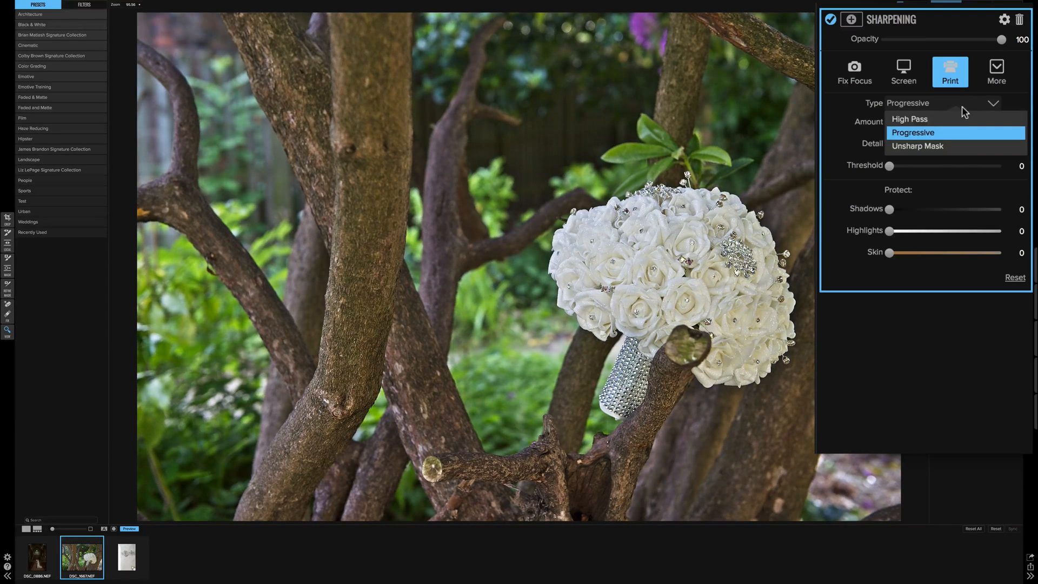
click(931, 118)
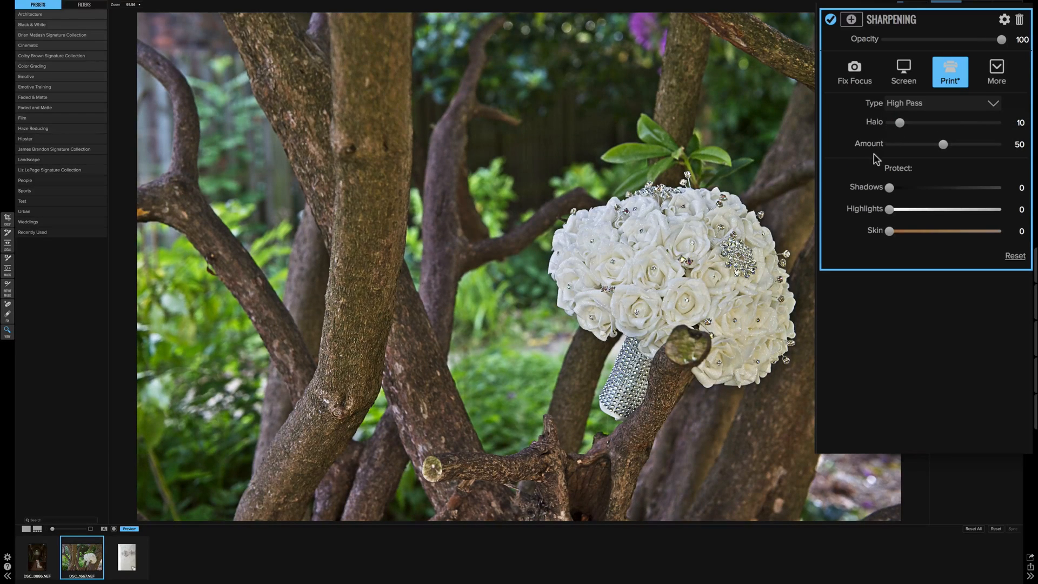
- Try different High Pass strengths on the bouquet photo, ending with both Halo and Amount at 100
drag(900, 123, 1011, 127)
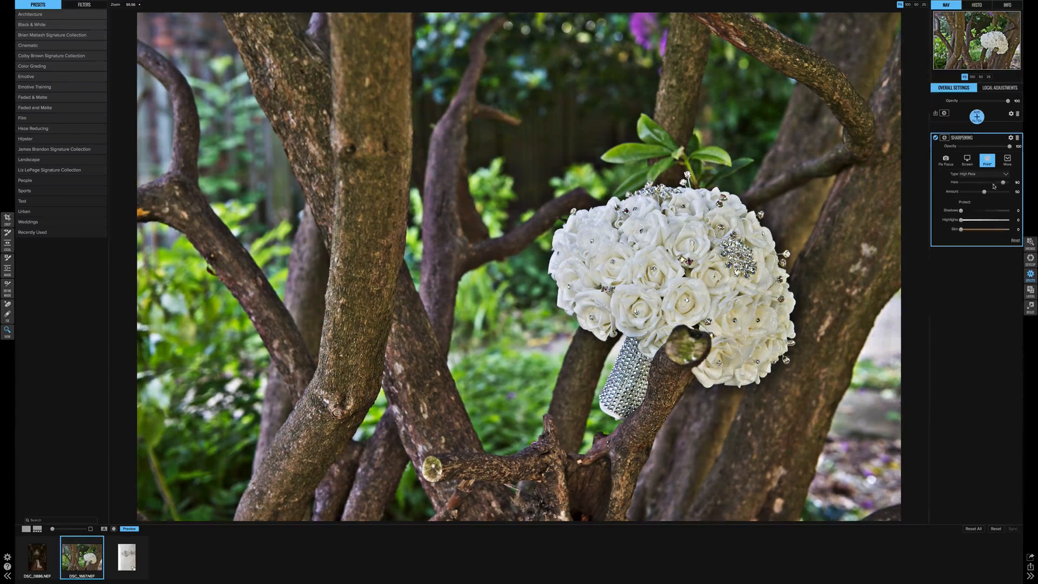
mouse_move(994, 186)
mouse_down()
mouse_move(954, 186)
mouse_move(992, 185)
mouse_up()
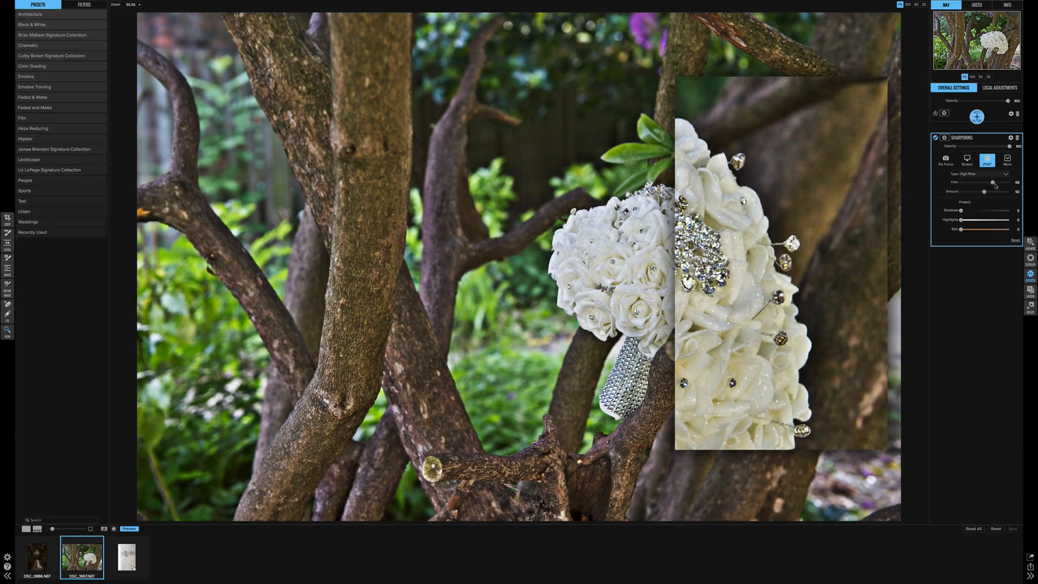
mouse_move(992, 183)
mouse_down()
mouse_move(946, 184)
mouse_move(988, 193)
mouse_up()
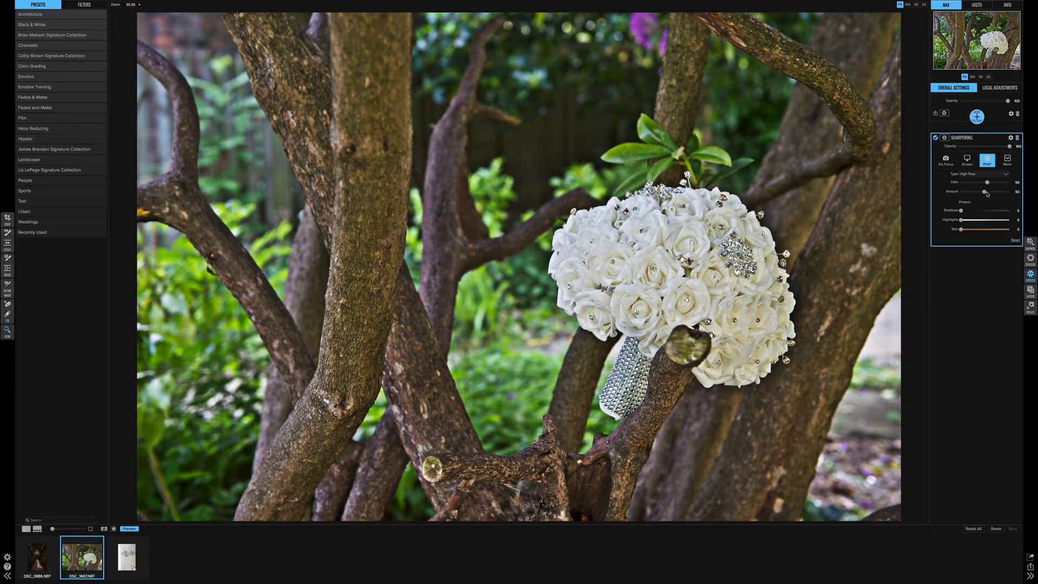
drag(987, 193, 1020, 185)
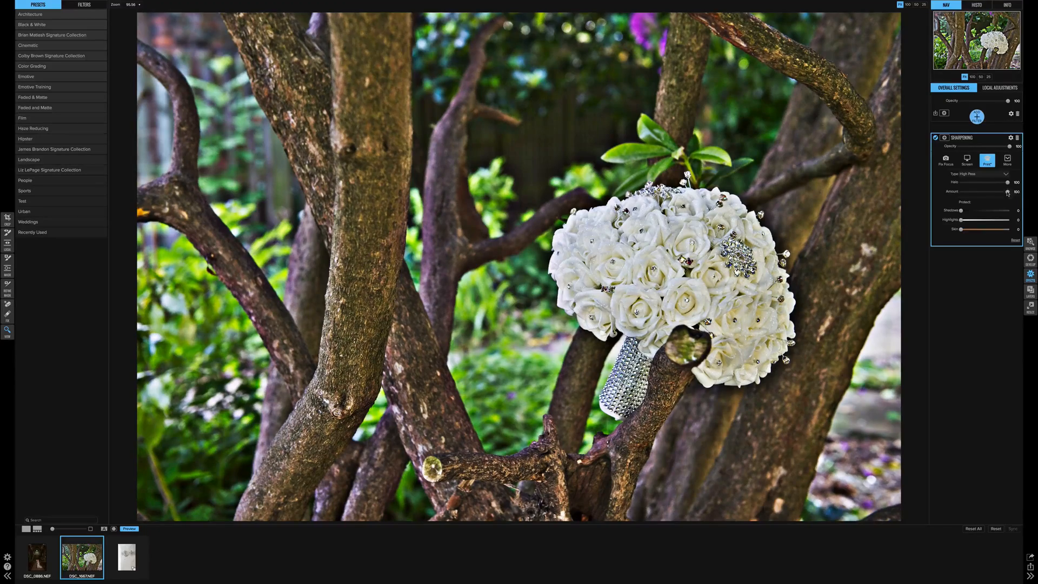
mouse_move(1008, 192)
mouse_down()
mouse_move(942, 195)
mouse_move(1015, 198)
mouse_move(981, 185)
mouse_move(939, 187)
mouse_move(1008, 188)
mouse_up()
- Set the Sharpening filter's blend mode to Difference and test its Halo, Amount and Shadows protection settings
click(1010, 138)
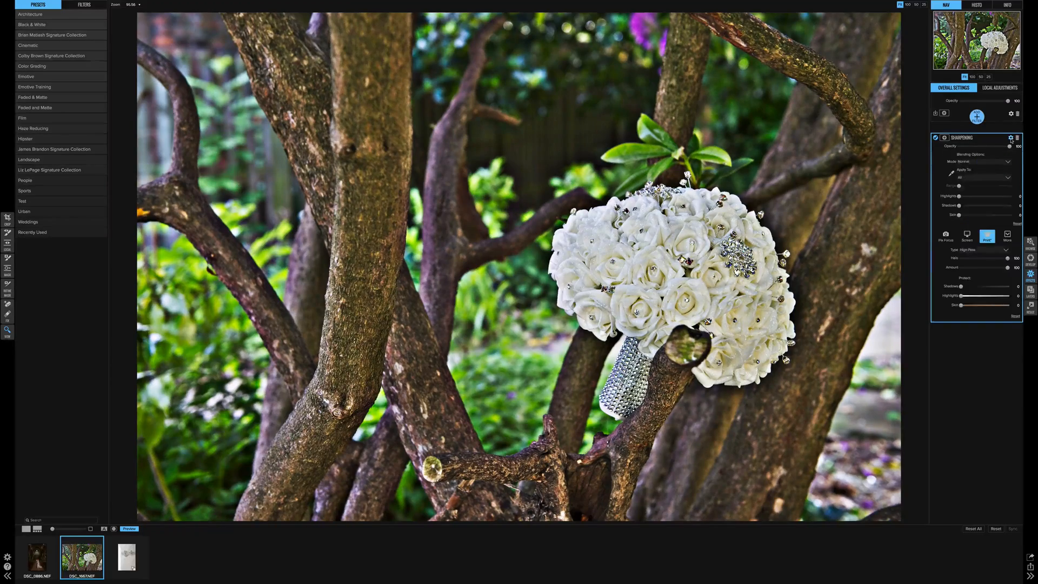
click(969, 162)
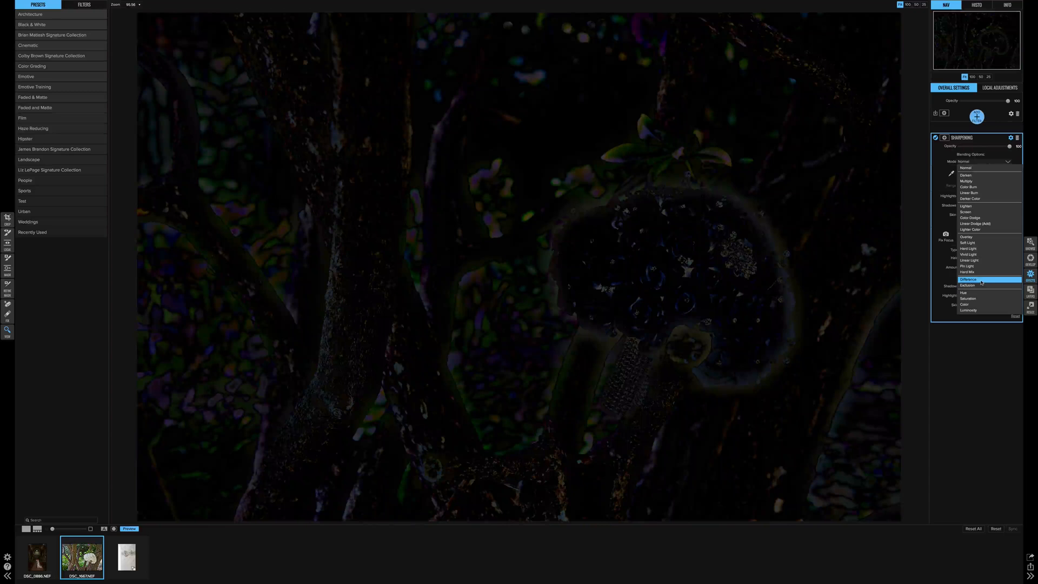
click(982, 279)
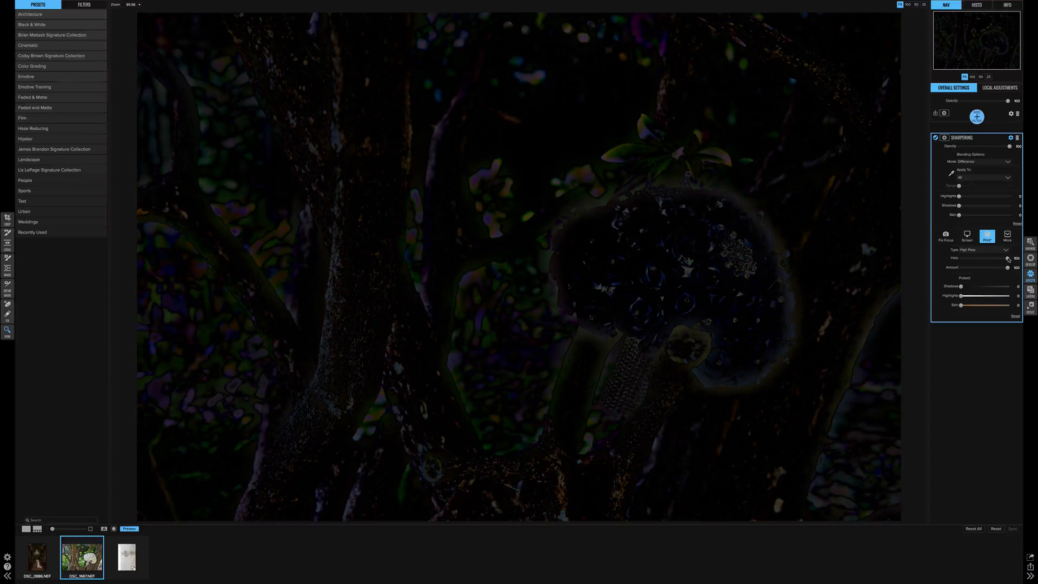
mouse_move(1008, 259)
mouse_down()
mouse_move(948, 267)
mouse_move(1007, 263)
mouse_move(984, 269)
mouse_move(1007, 273)
mouse_up()
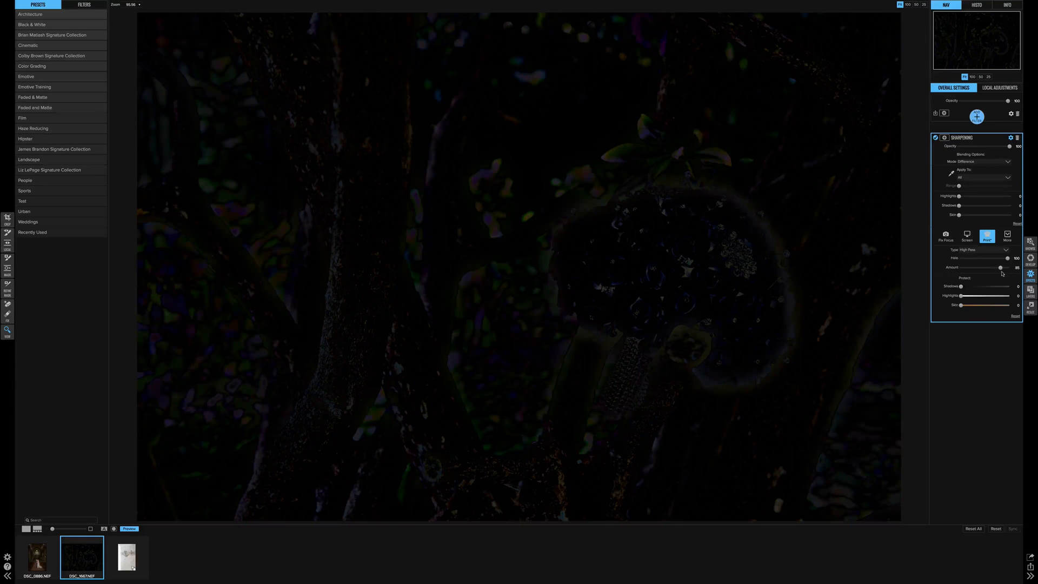
mouse_move(1000, 268)
mouse_down()
mouse_move(1013, 267)
mouse_move(973, 268)
mouse_move(1008, 268)
mouse_up()
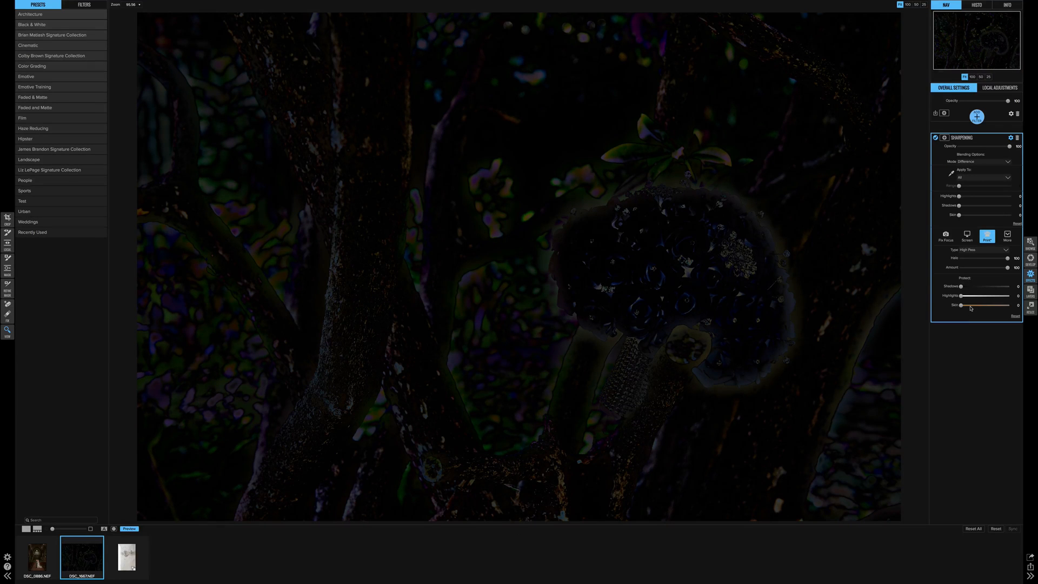
mouse_move(962, 286)
mouse_down()
mouse_move(1000, 292)
mouse_move(936, 294)
mouse_move(1006, 296)
mouse_move(954, 297)
mouse_up()
- Return the blend mode to Normal and switch the sharpening type to Progressive
click(1000, 162)
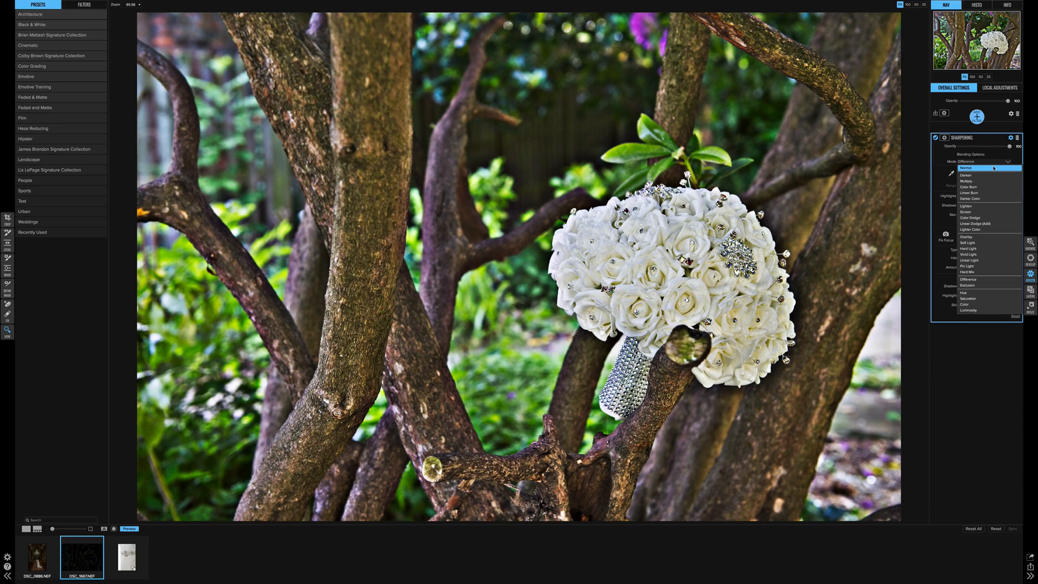
click(994, 168)
click(973, 250)
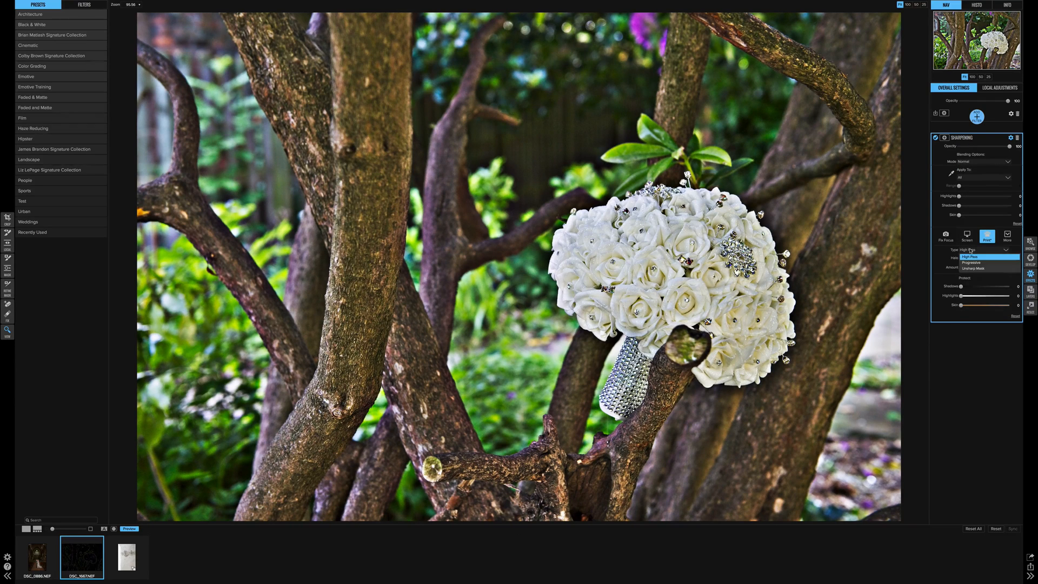
click(970, 259)
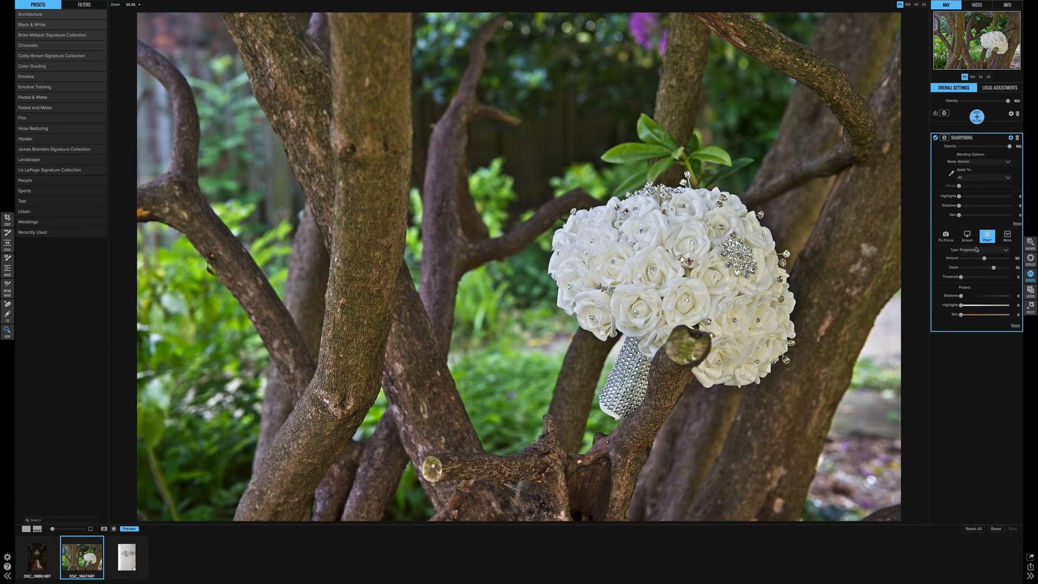
- Switch the sharpening type to Unsharp Mask, raise Halo to about 2.6, increase Amount, and set Threshold to about 16
click(977, 249)
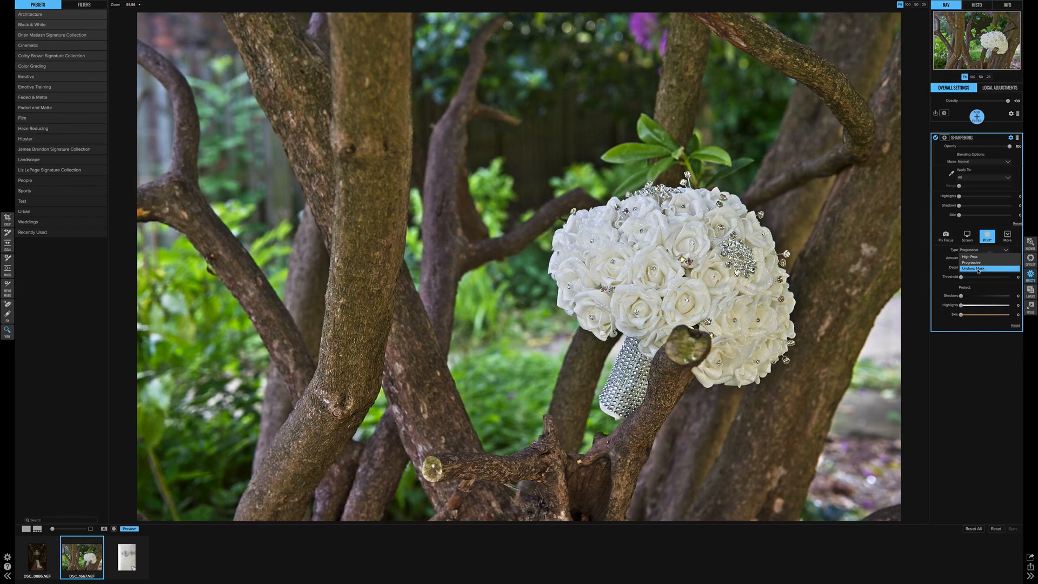
click(978, 269)
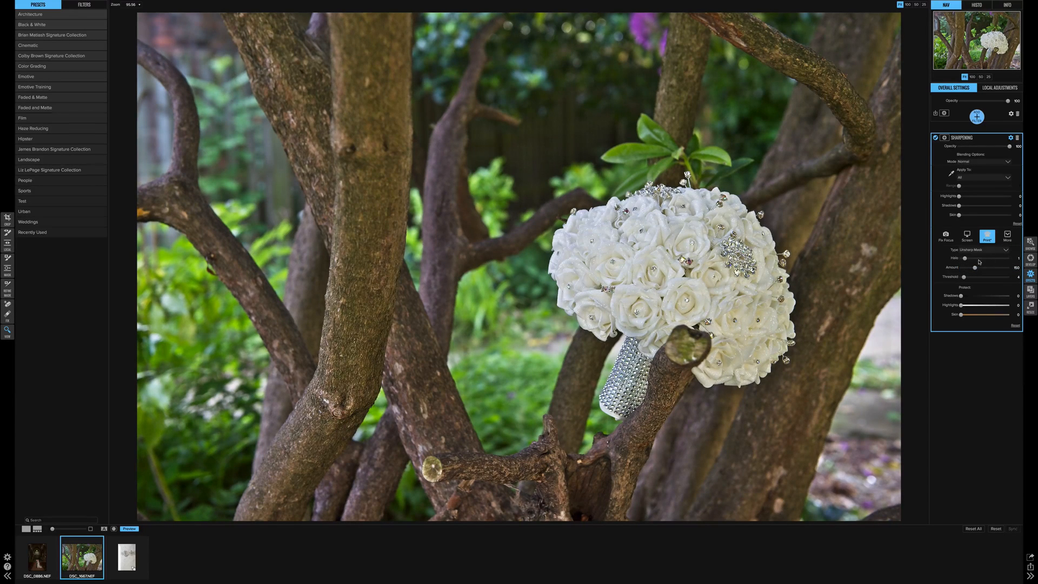
click(979, 260)
mouse_move(976, 268)
mouse_down()
mouse_move(988, 267)
mouse_move(961, 261)
mouse_move(972, 262)
mouse_up()
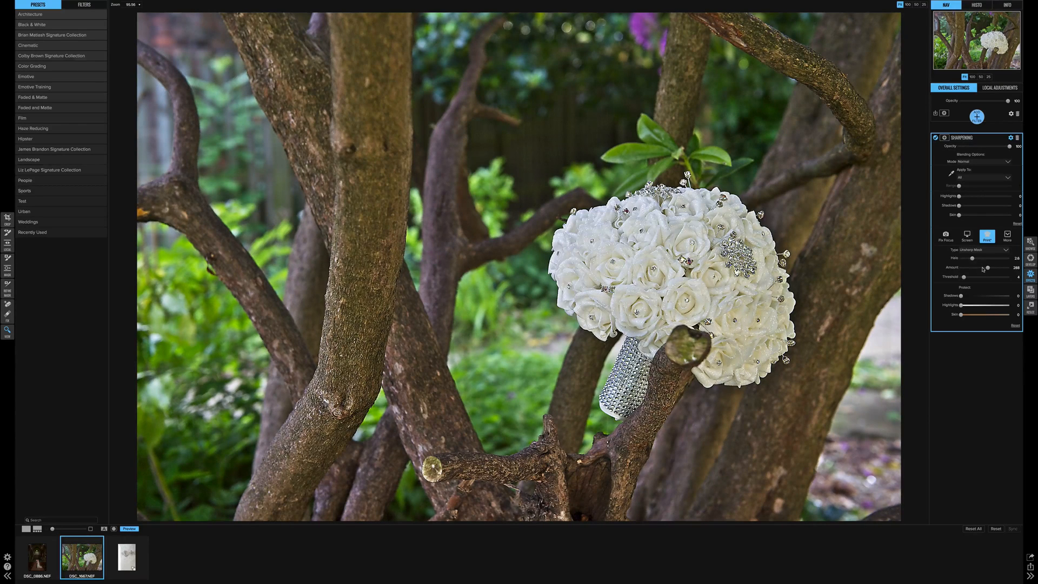
mouse_move(987, 269)
mouse_down()
mouse_move(992, 278)
mouse_move(974, 278)
mouse_up()
- Set the blend mode to Difference and exaggerate the Unsharp Mask with high Halo and Amount and a low Threshold
click(1008, 162)
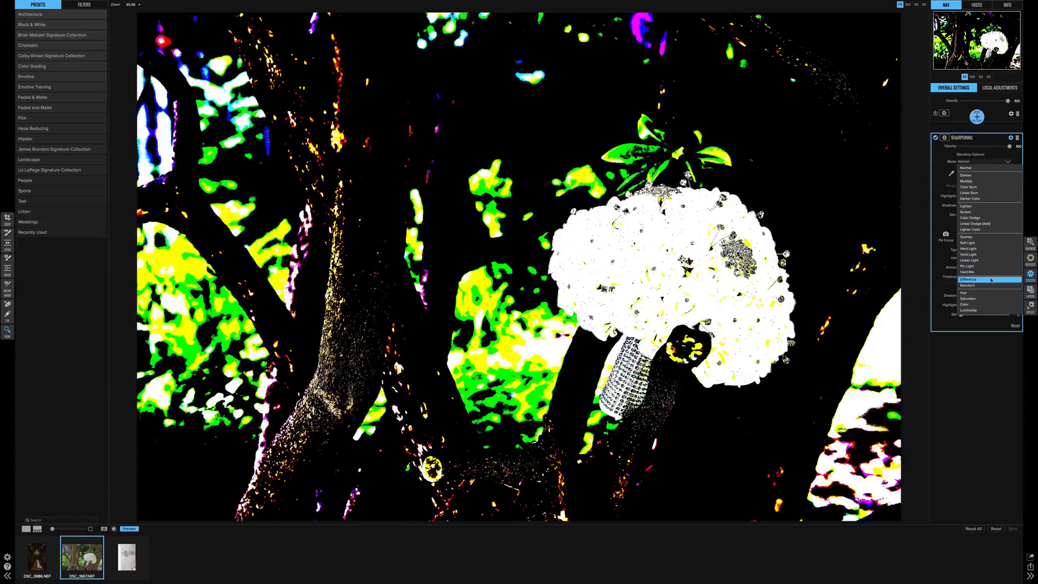
click(991, 280)
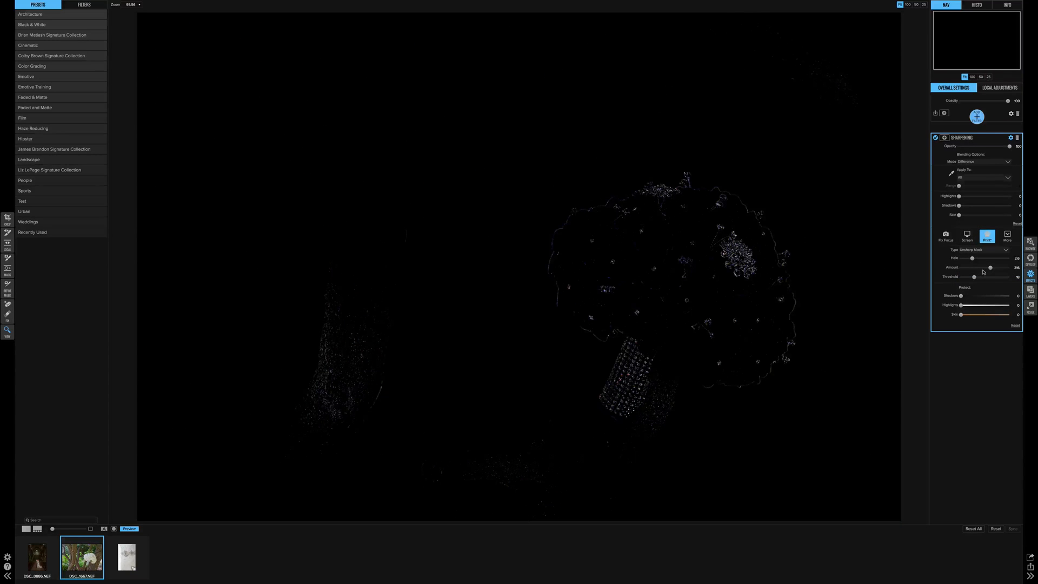
drag(976, 261, 965, 284)
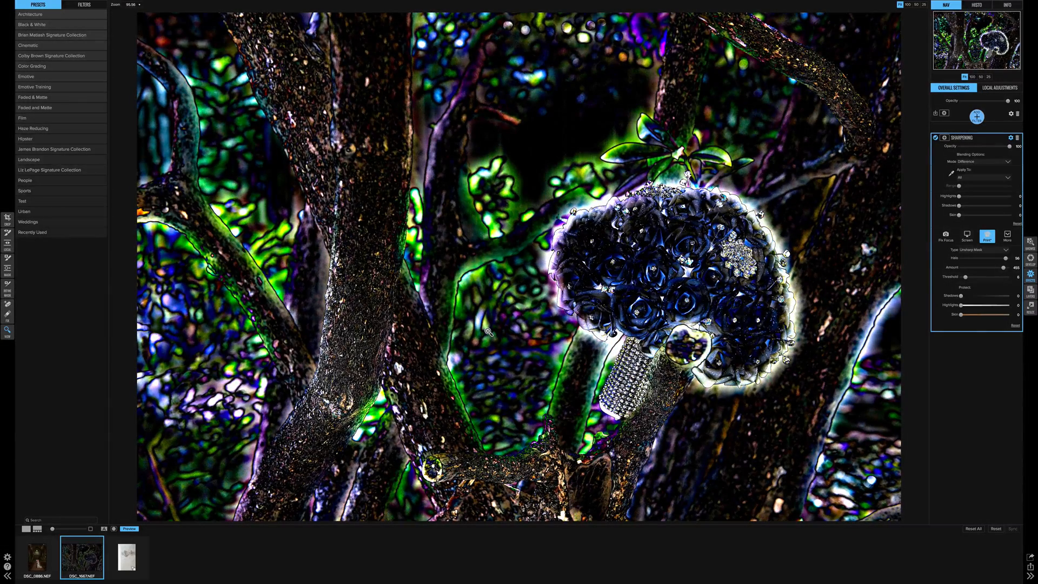
- Restore the Normal blend mode and reduce the Unsharp Mask's Halo and Amount, with Threshold at about 10
click(985, 162)
click(986, 167)
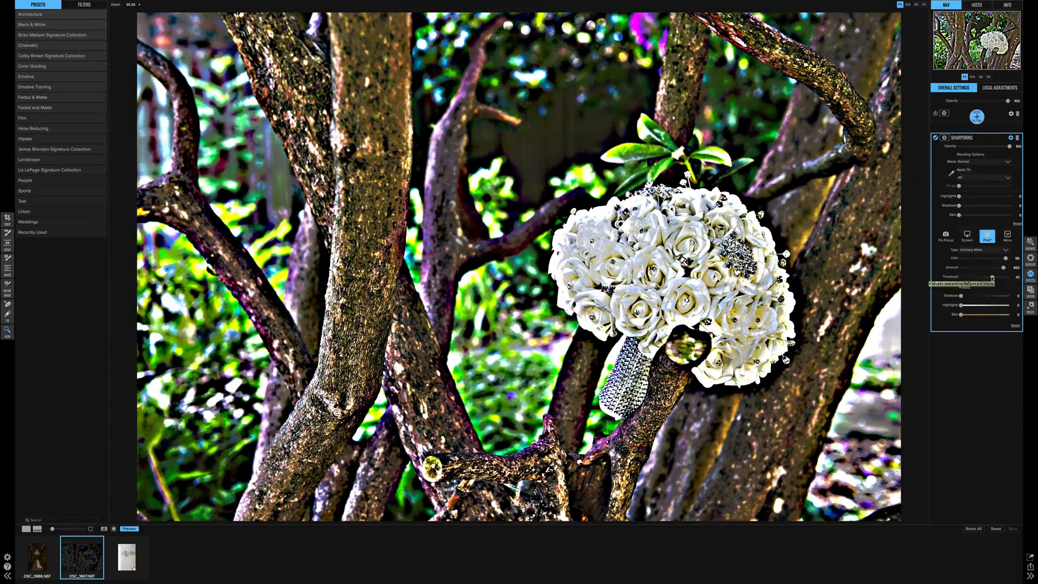
mouse_move(966, 277)
mouse_down()
mouse_move(1000, 277)
mouse_move(976, 259)
mouse_move(989, 278)
mouse_move(970, 278)
mouse_up()
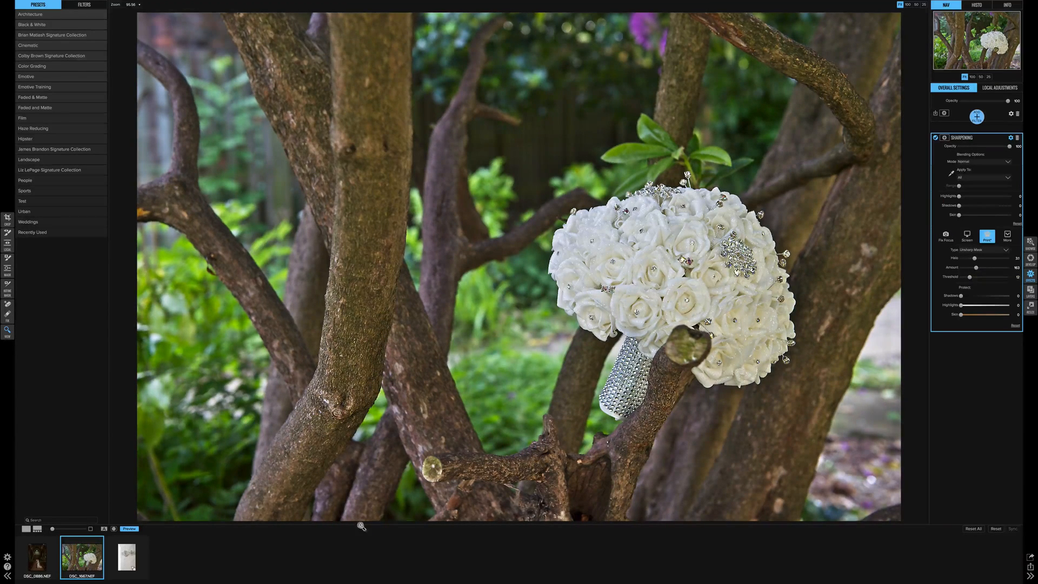
- Open the wedding dress photo, add a Sharpening filter, and set its type to Progressive
click(131, 556)
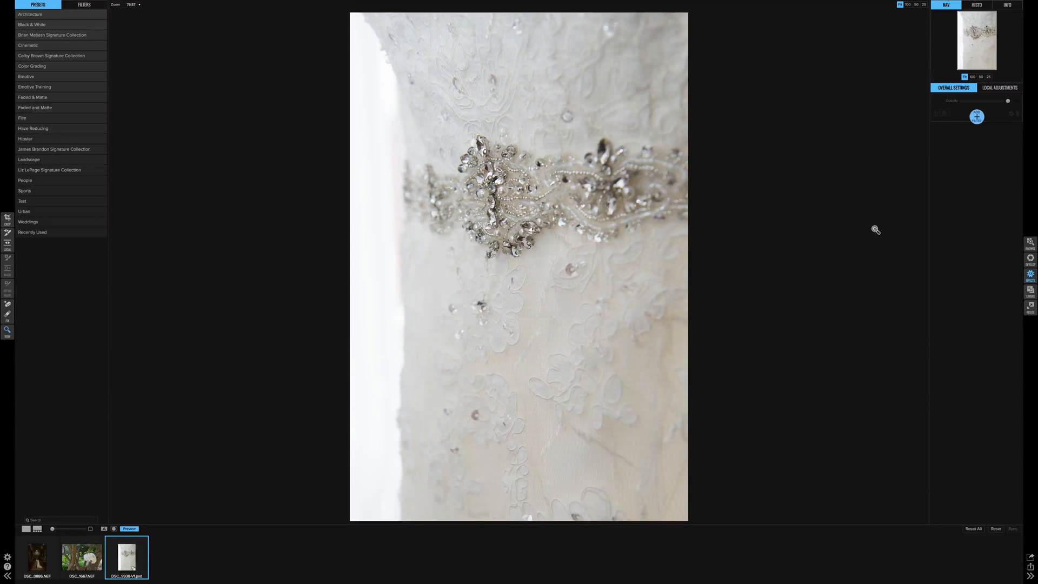
click(978, 118)
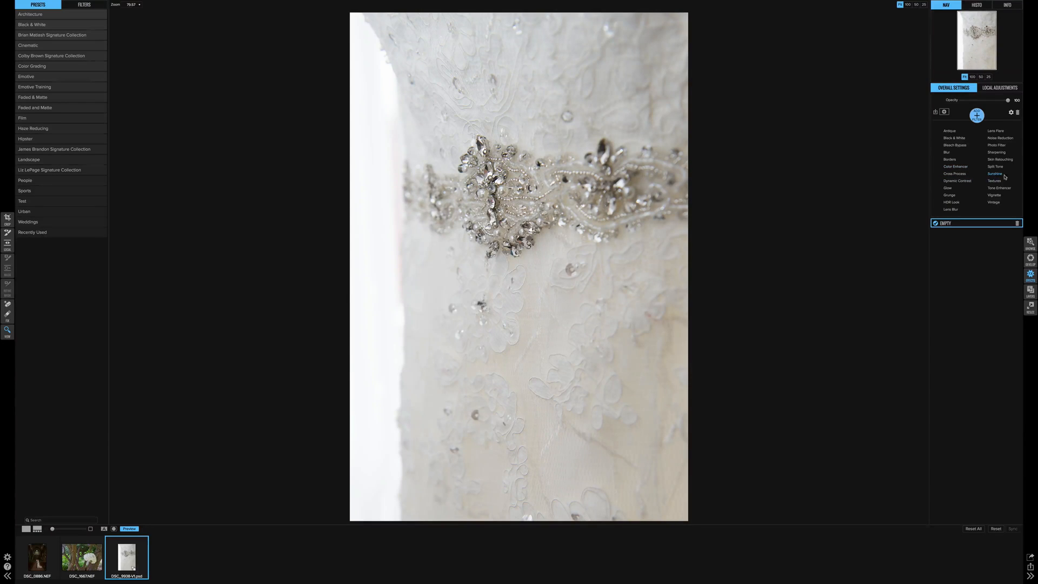
click(1001, 153)
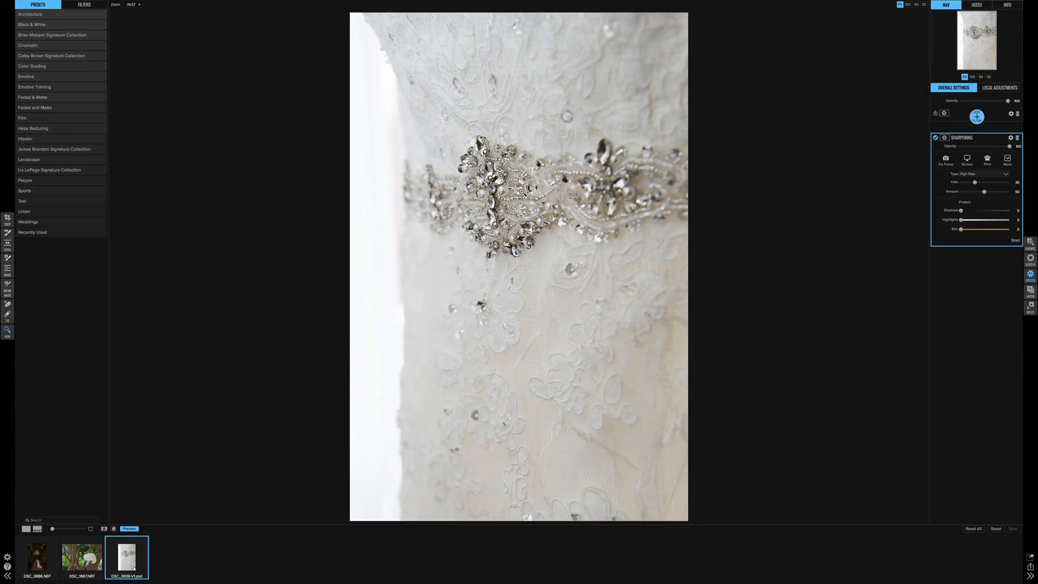
click(982, 175)
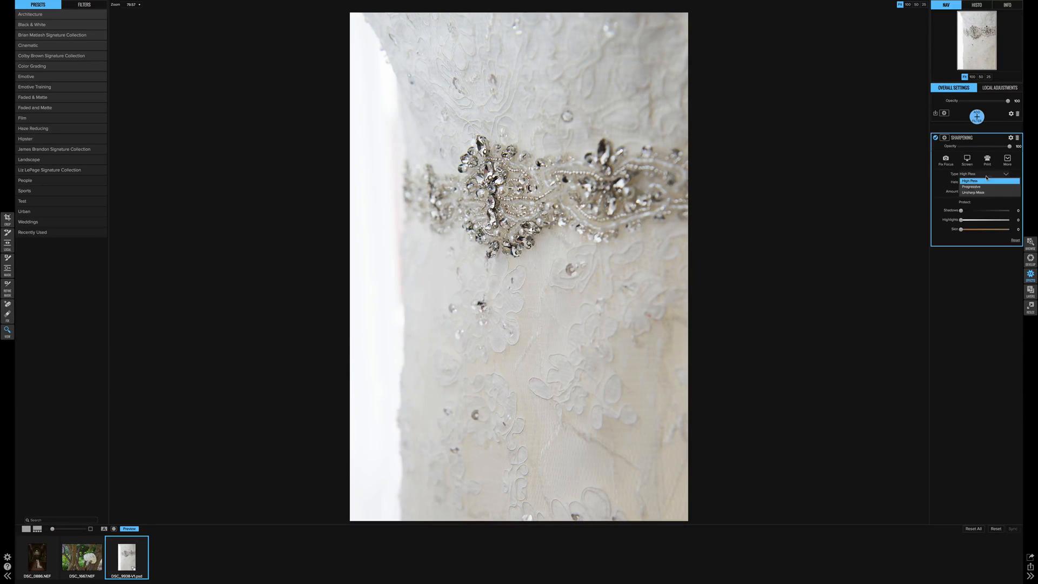
click(984, 187)
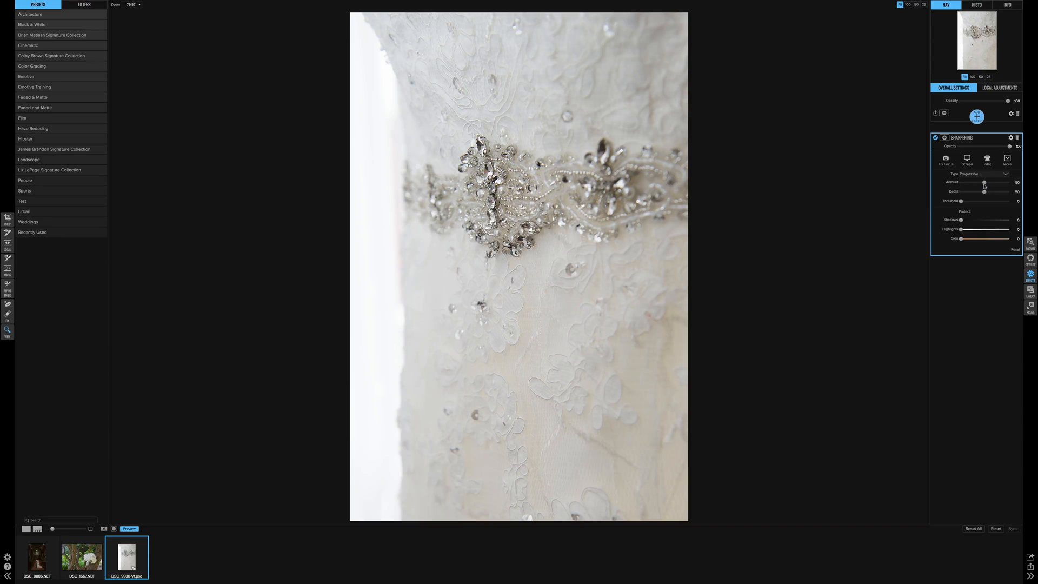
- Switch the dress photo's sharpening type to Unsharp Mask
click(984, 174)
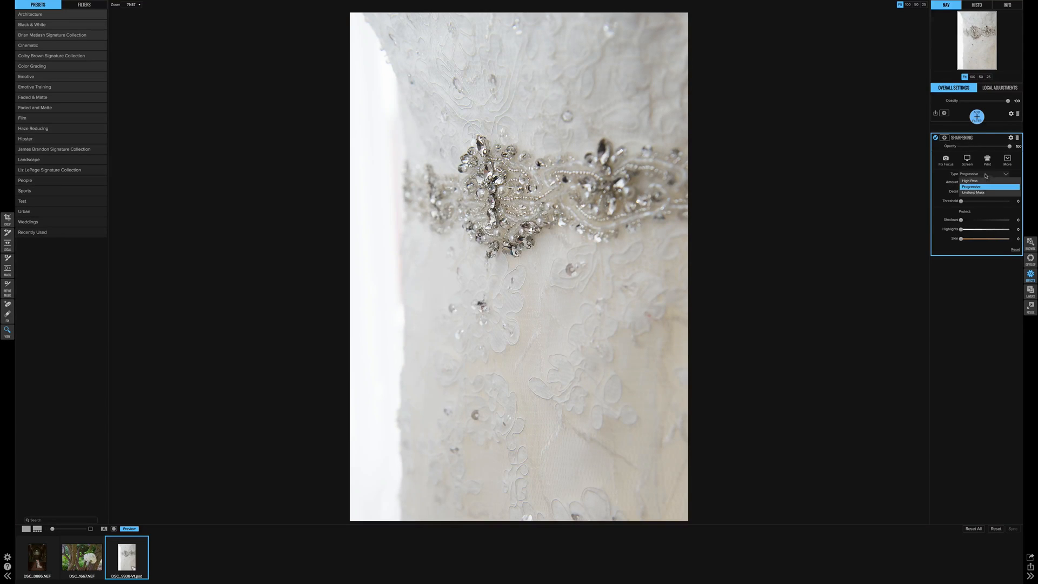
click(984, 192)
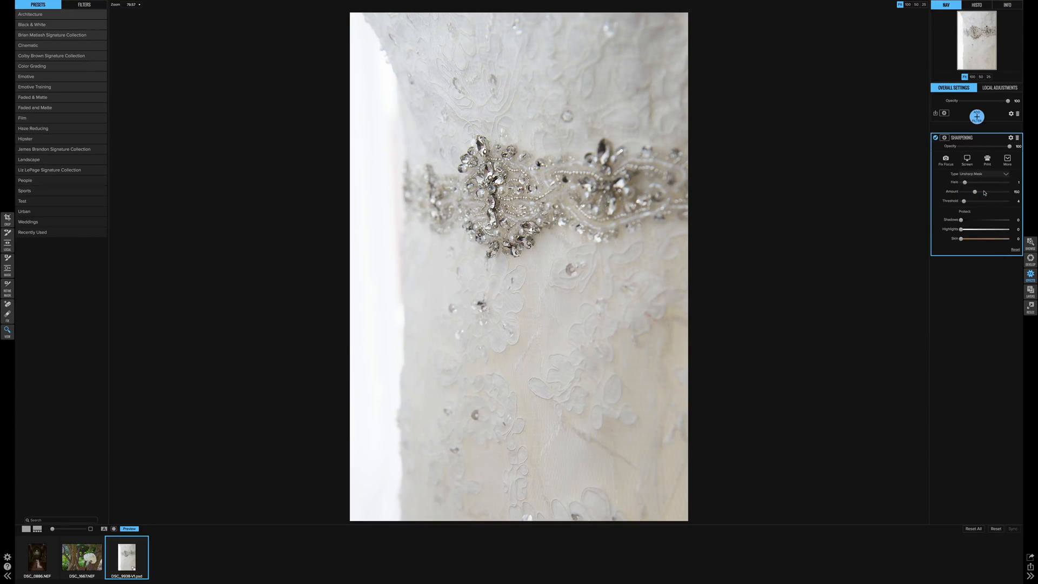
- Open the photo of the couple in the church and add a Sharpening filter to it
click(37, 562)
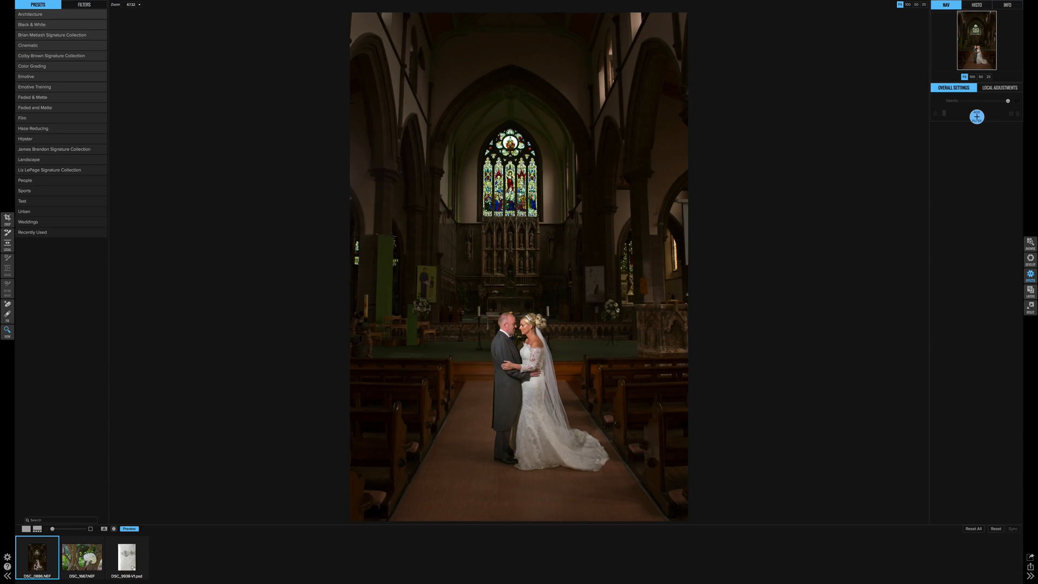
click(976, 117)
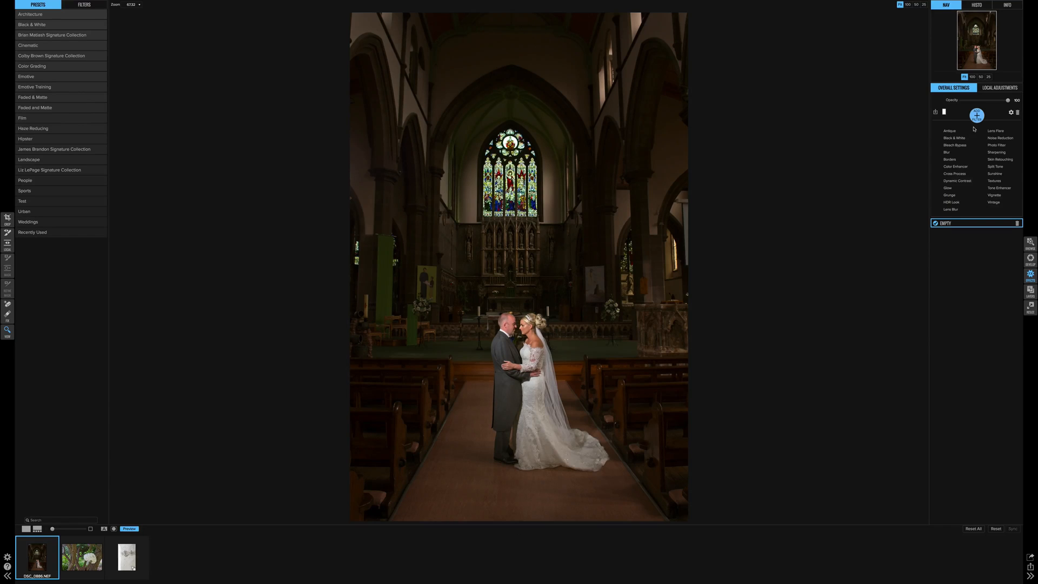
click(993, 153)
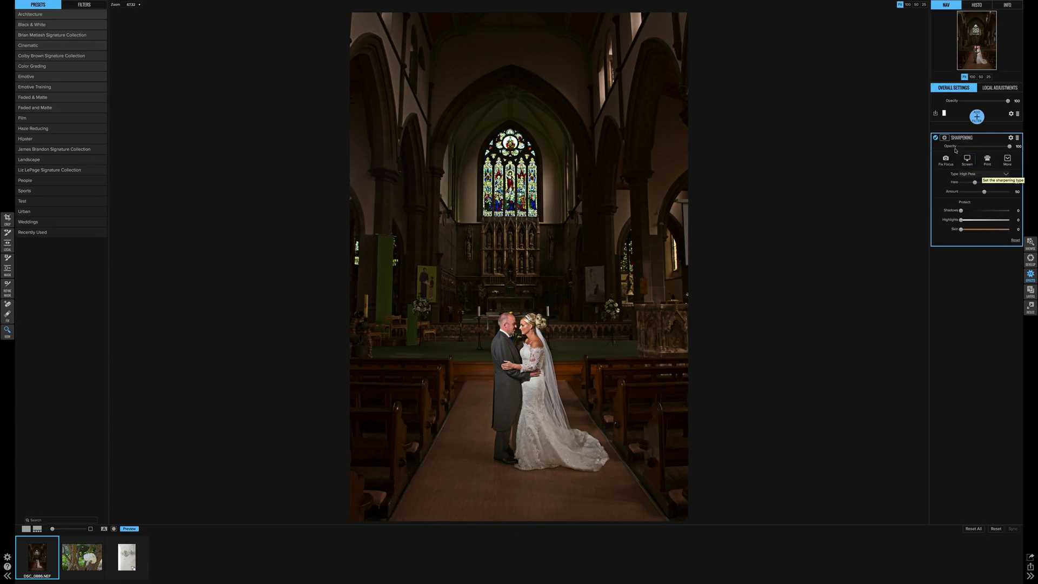
- Toggle the Sharpening filter off and on repeatedly to compare the church photo with and without High Pass sharpening
click(936, 137)
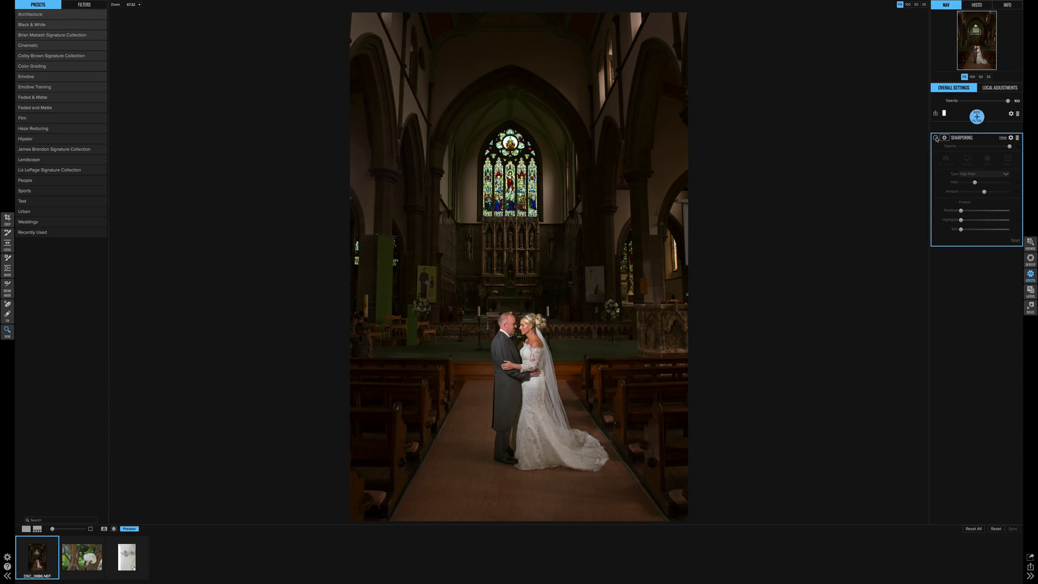
click(936, 139)
click(936, 139)
click(936, 139)
click(936, 138)
click(936, 139)
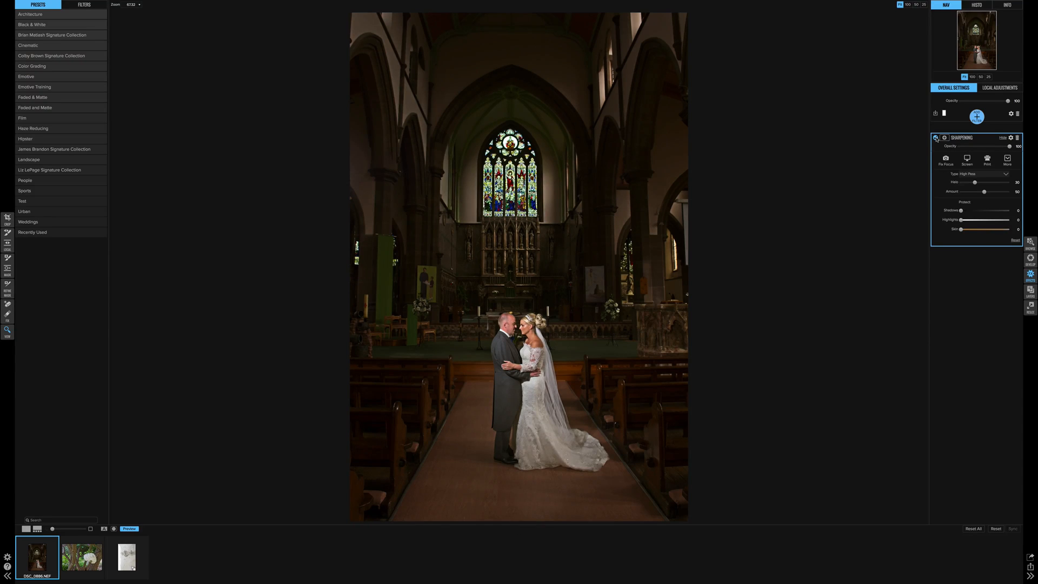
click(936, 138)
click(936, 139)
click(936, 139)
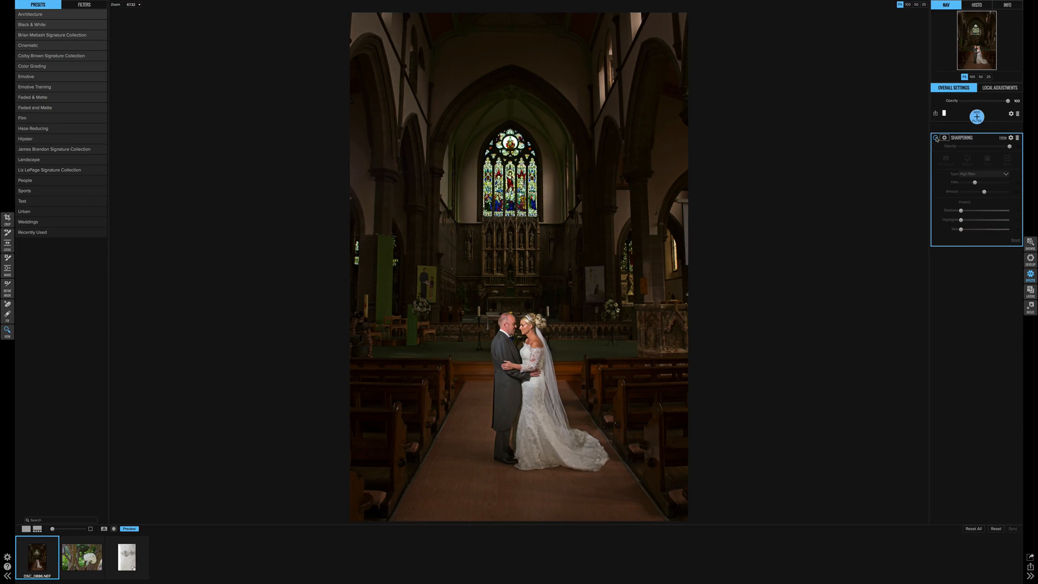
click(936, 139)
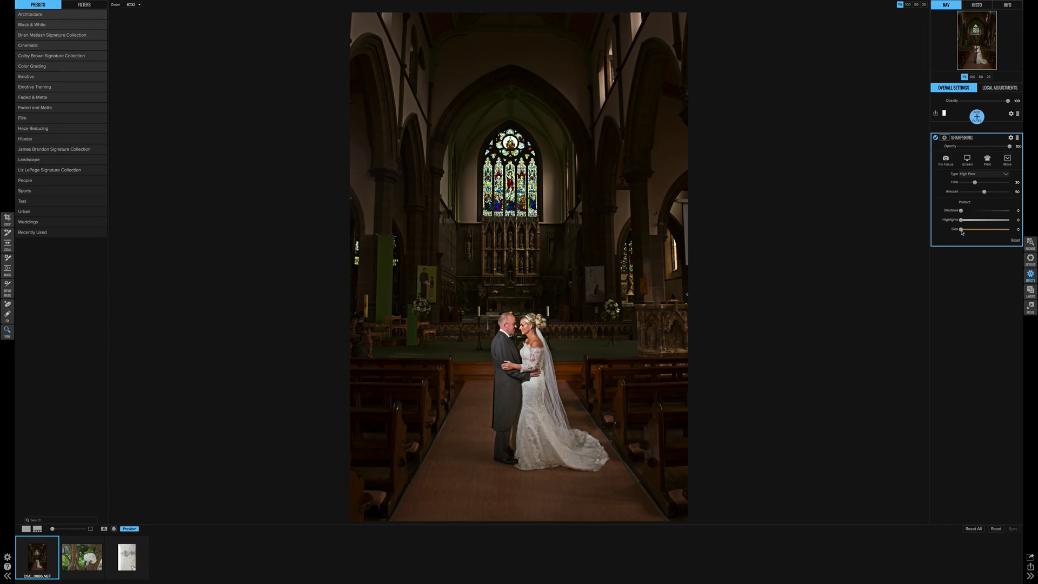
- Try the Skin protection on the High Pass filter, with Halo and Amount exaggerated to 100
drag(962, 229, 986, 236)
drag(975, 182, 1021, 196)
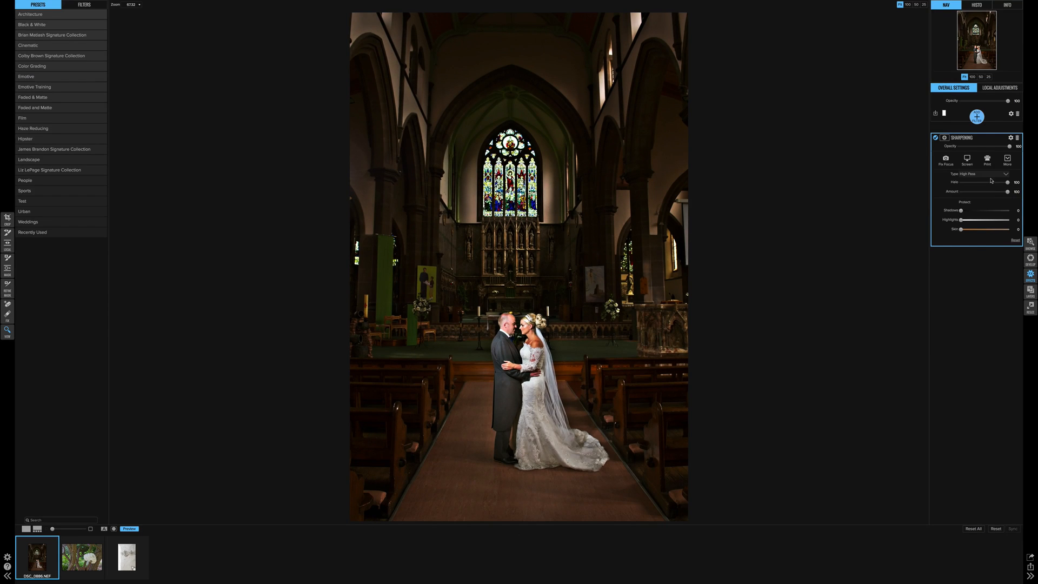
drag(962, 230, 977, 214)
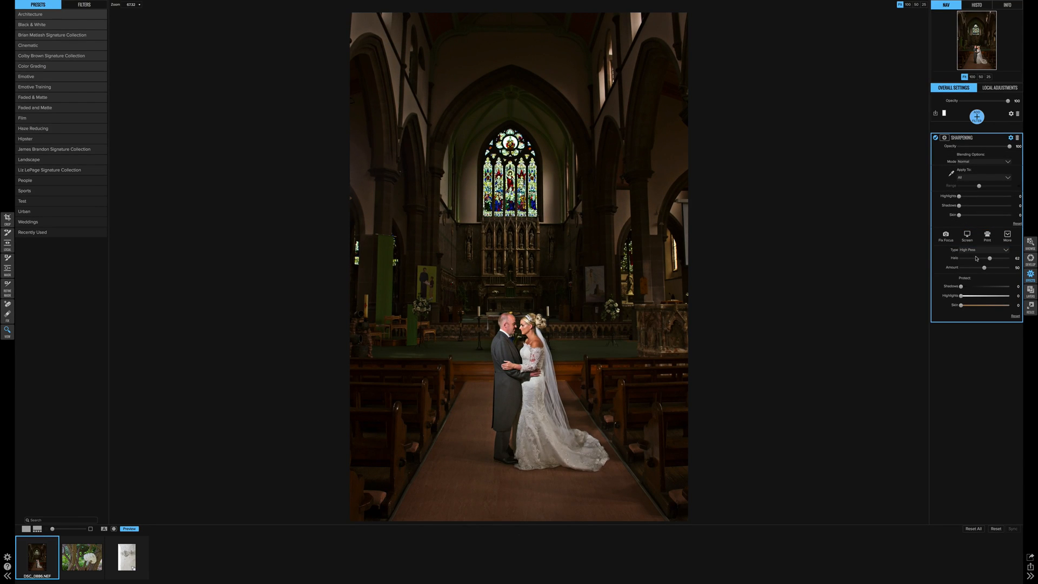
- Raise the filter's Halo and Amount to 100 and limit its effect to Midtones
drag(987, 262, 1022, 269)
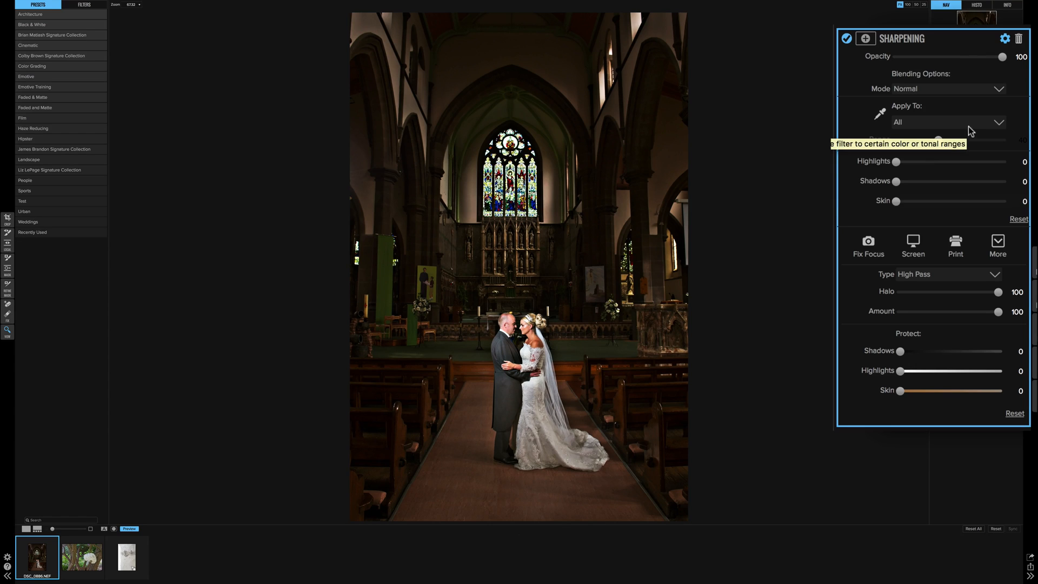
click(975, 125)
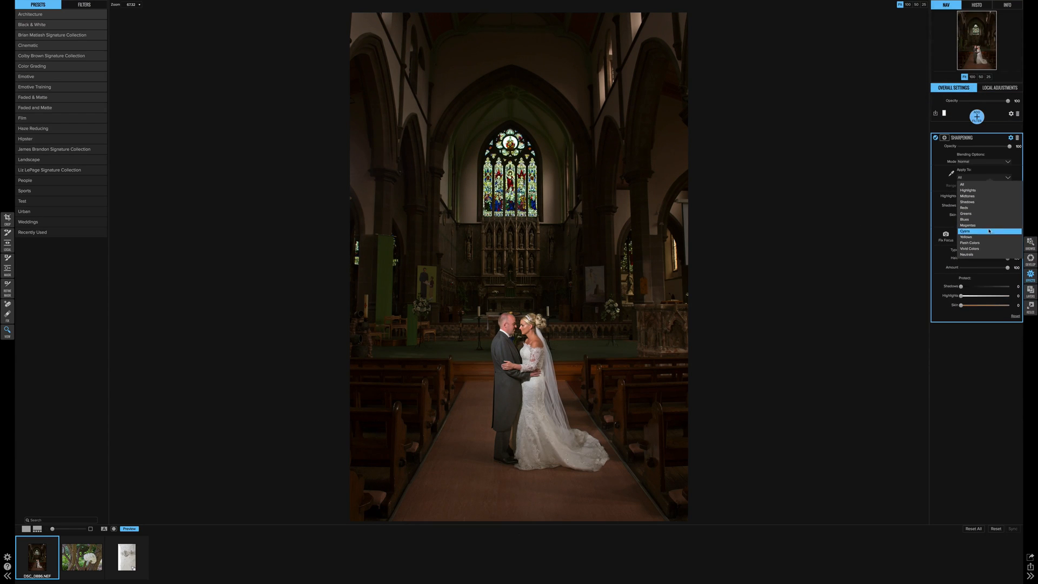
click(972, 195)
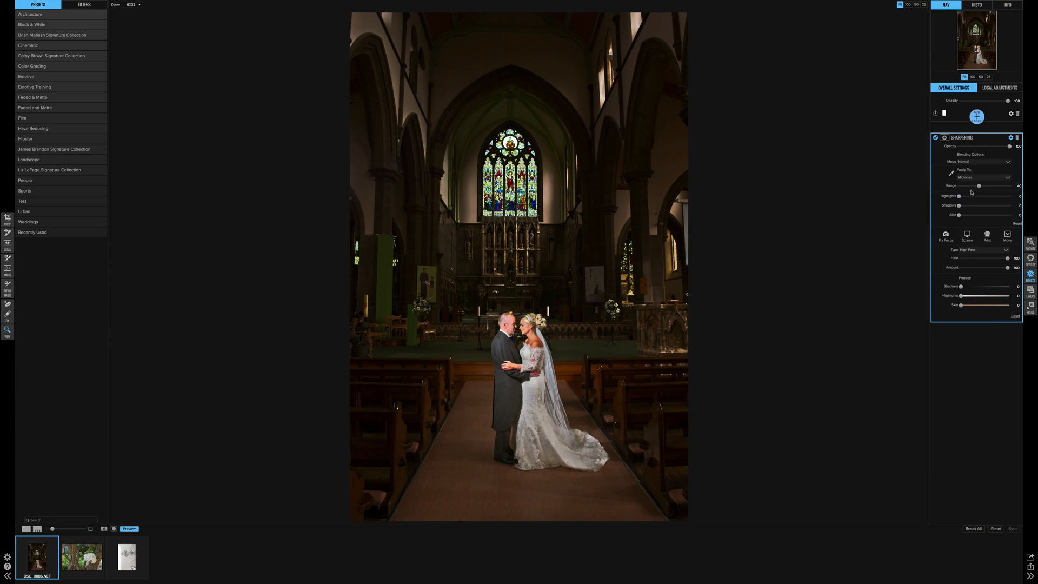
- Add a second Sharpening filter and delete the original one limited to Midtones
click(976, 116)
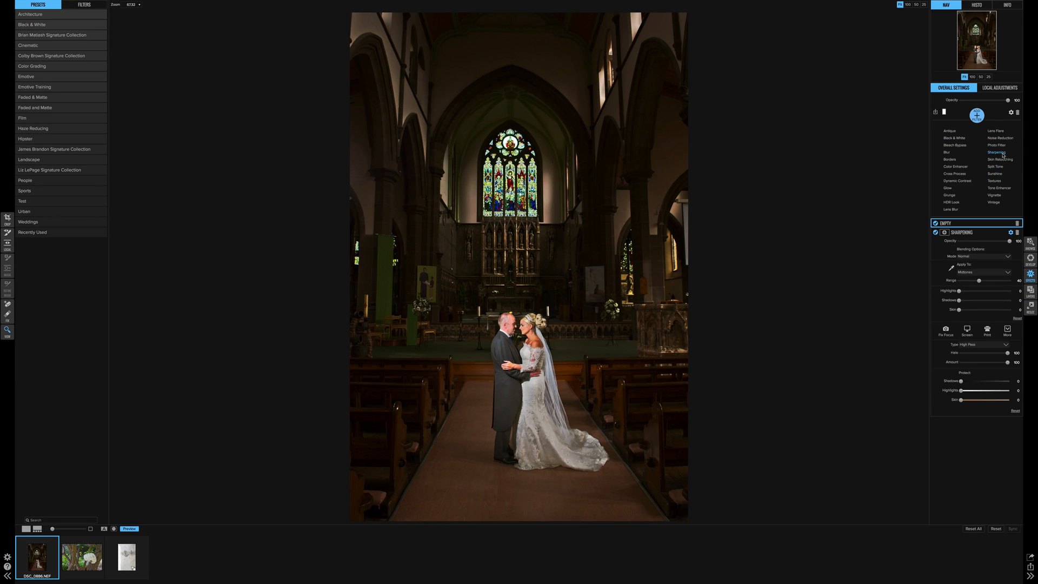
click(1002, 153)
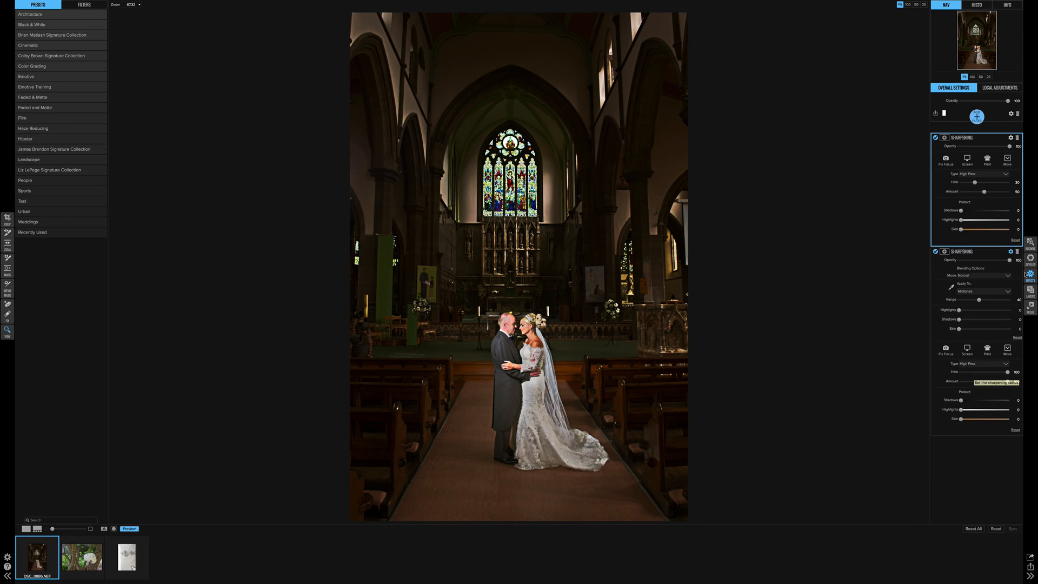
click(1017, 253)
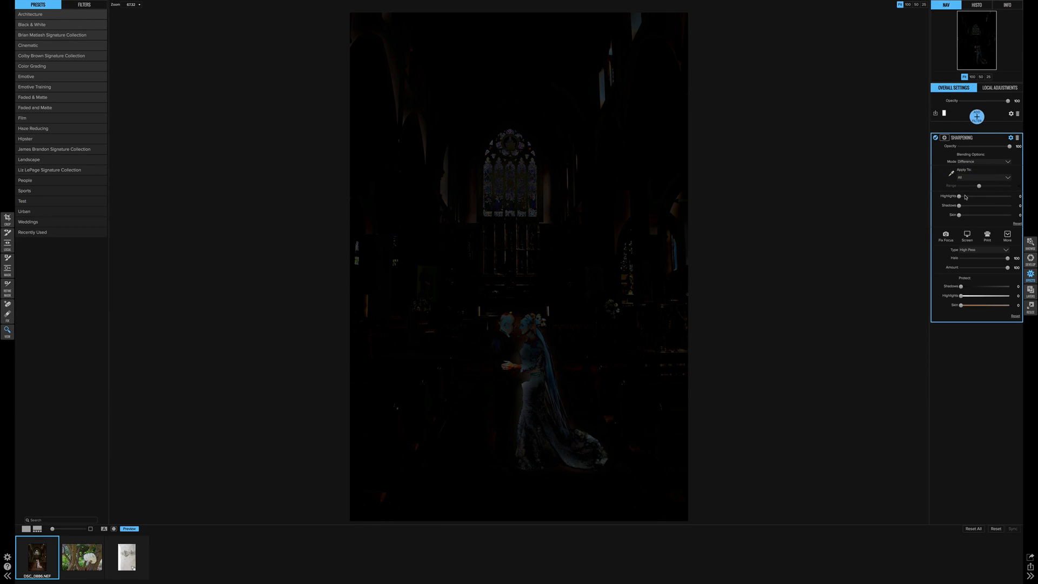
- Try reducing the effect in the Highlights, Shadows and Skin with the blending options in Difference mode, then restore Normal mode and zero values
drag(960, 197, 995, 203)
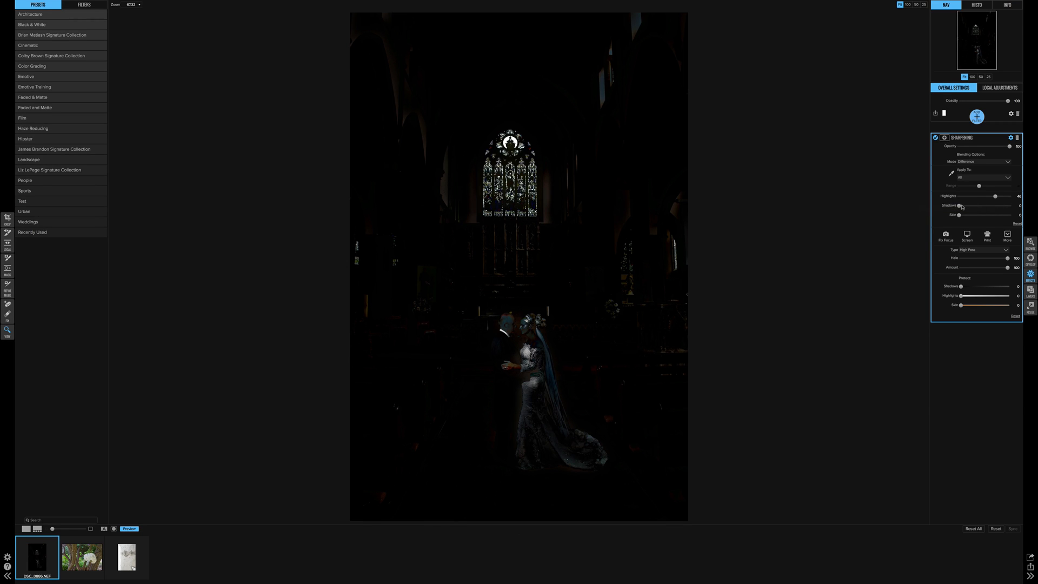
mouse_move(960, 206)
mouse_down()
mouse_move(1019, 212)
mouse_move(954, 213)
mouse_move(980, 198)
mouse_move(959, 201)
mouse_move(1003, 216)
mouse_move(953, 221)
mouse_move(968, 219)
mouse_up()
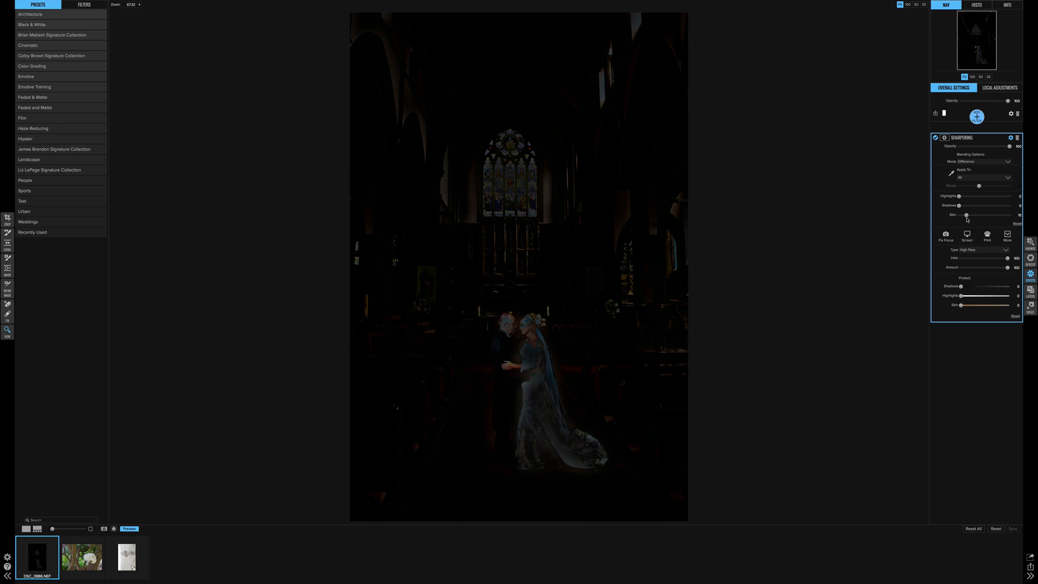
drag(967, 219, 976, 216)
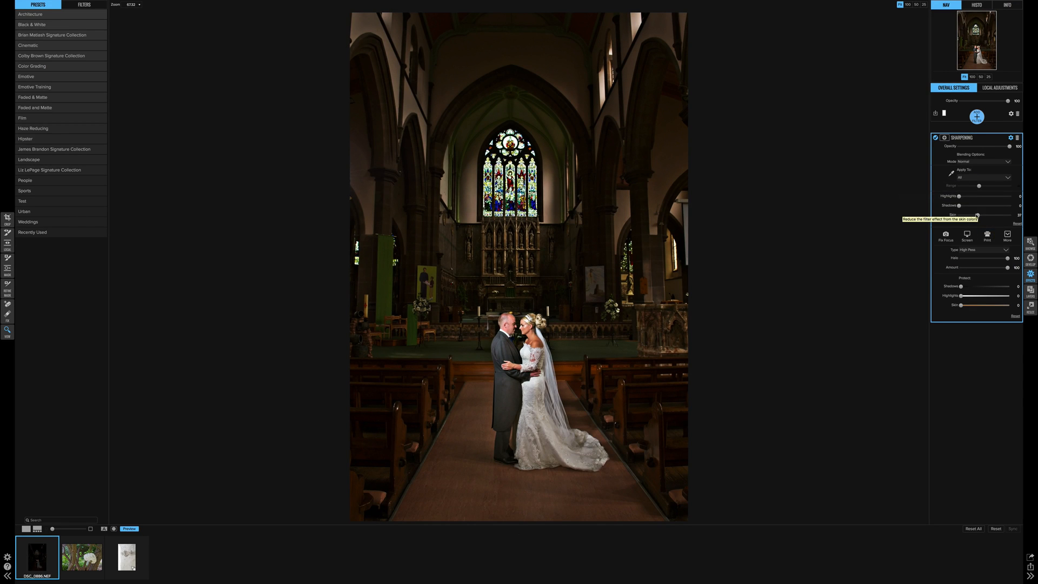
drag(978, 215, 939, 214)
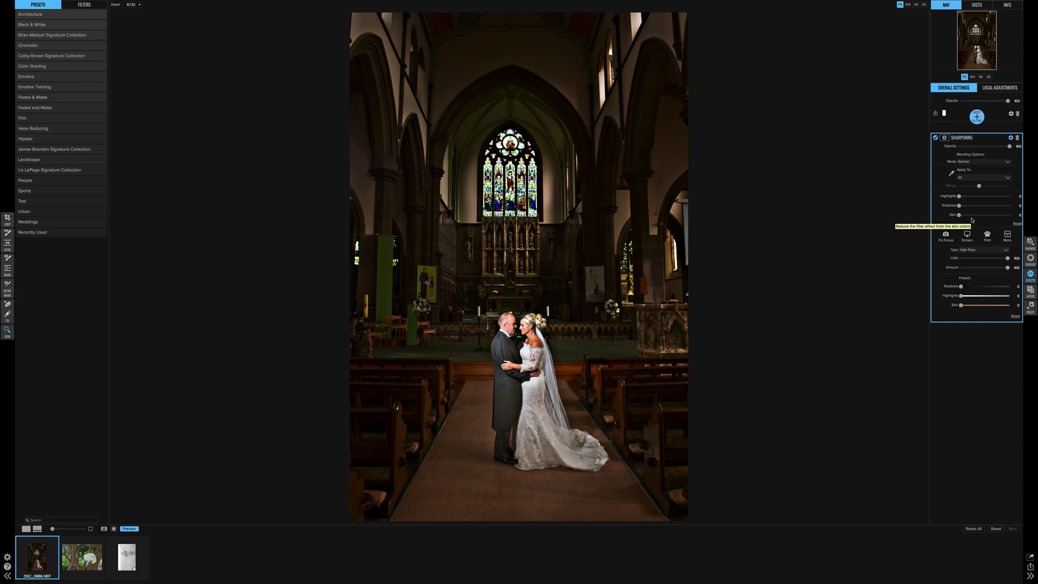
- Open the filter's mask, try painting the sharpening out of the couple with the masking brush, and undo the stroke
click(947, 138)
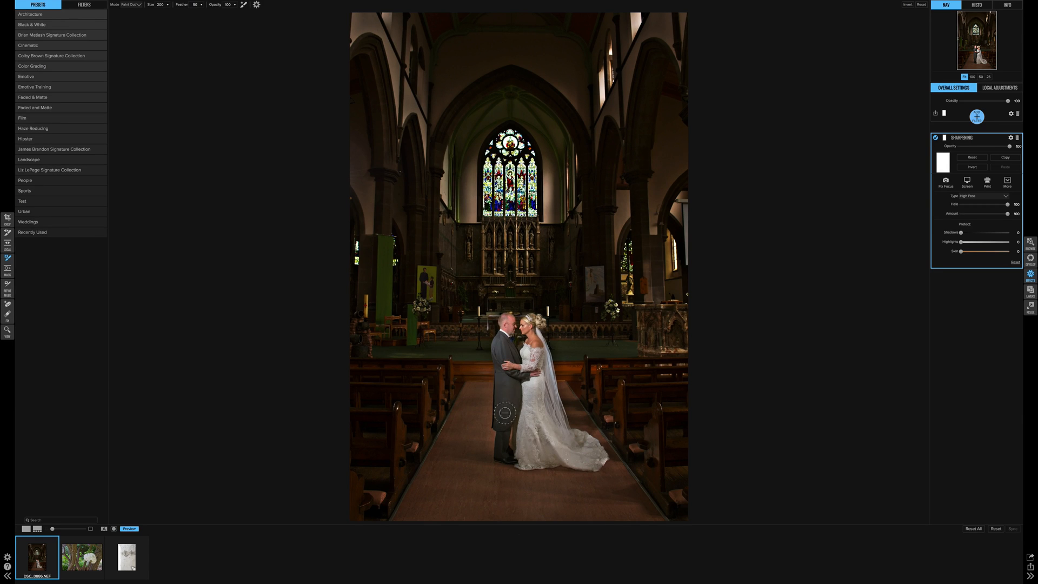
mouse_move(498, 377)
mouse_down()
mouse_move(504, 339)
mouse_move(534, 368)
mouse_up()
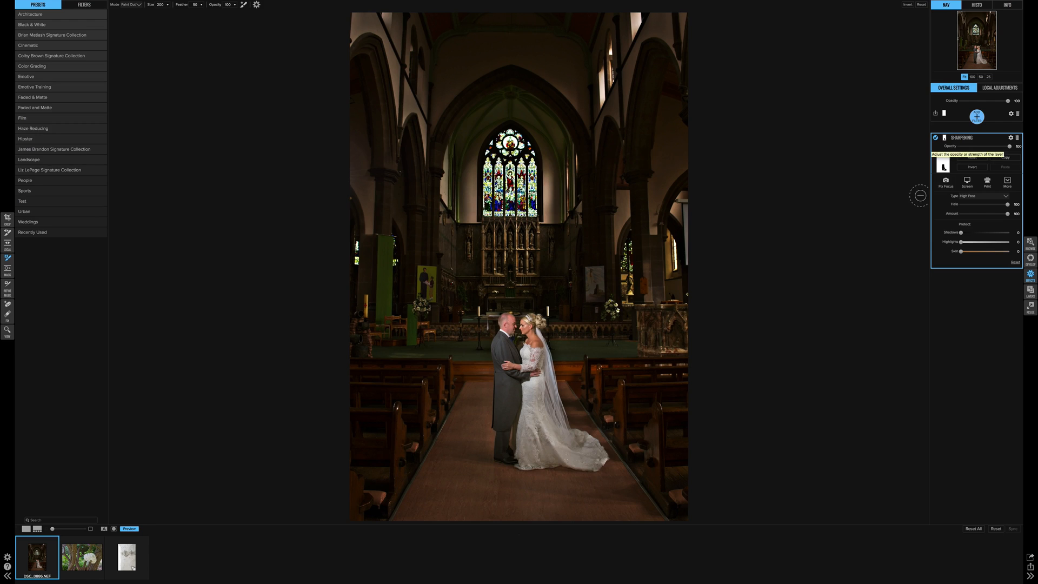
key(super+z)
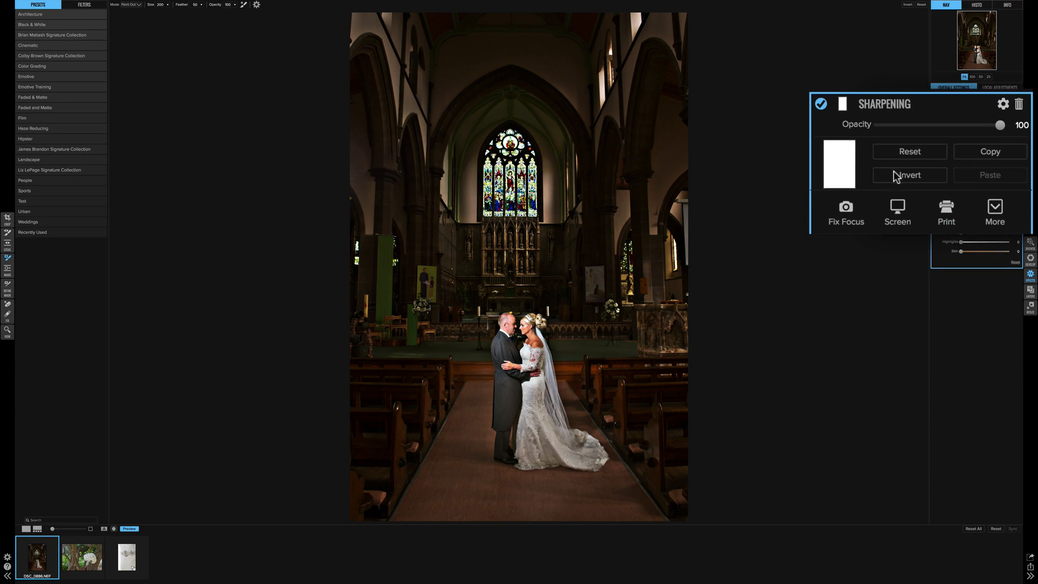
- Invert the Sharpening filter's mask and switch the masking brush to Paint In
click(970, 167)
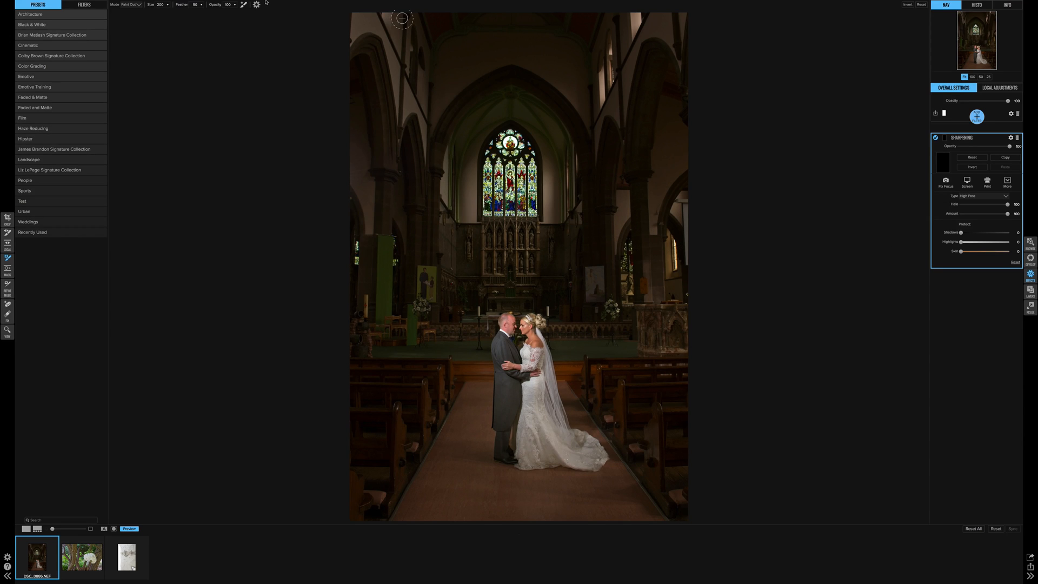
click(131, 4)
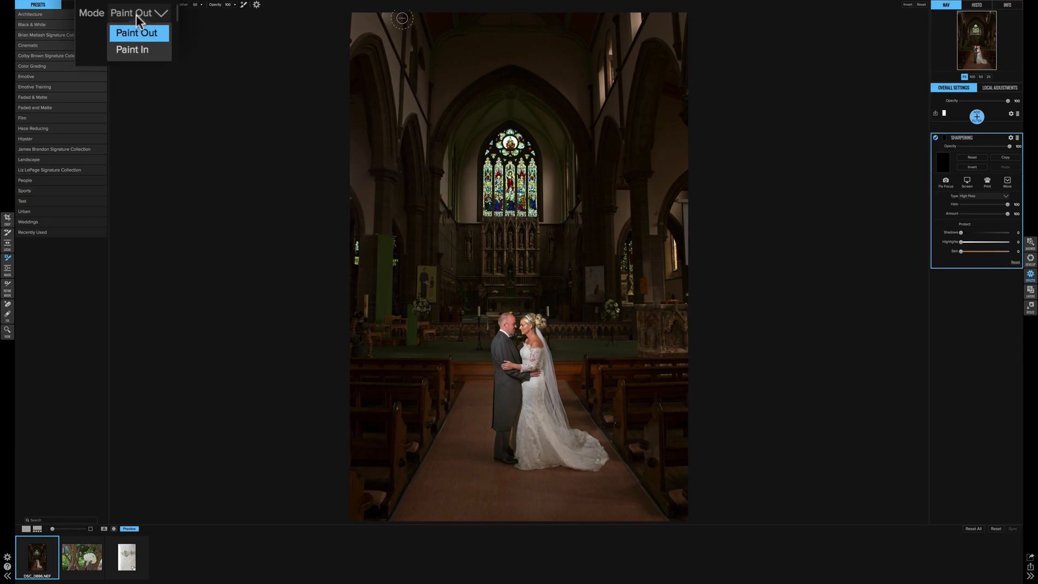
click(140, 50)
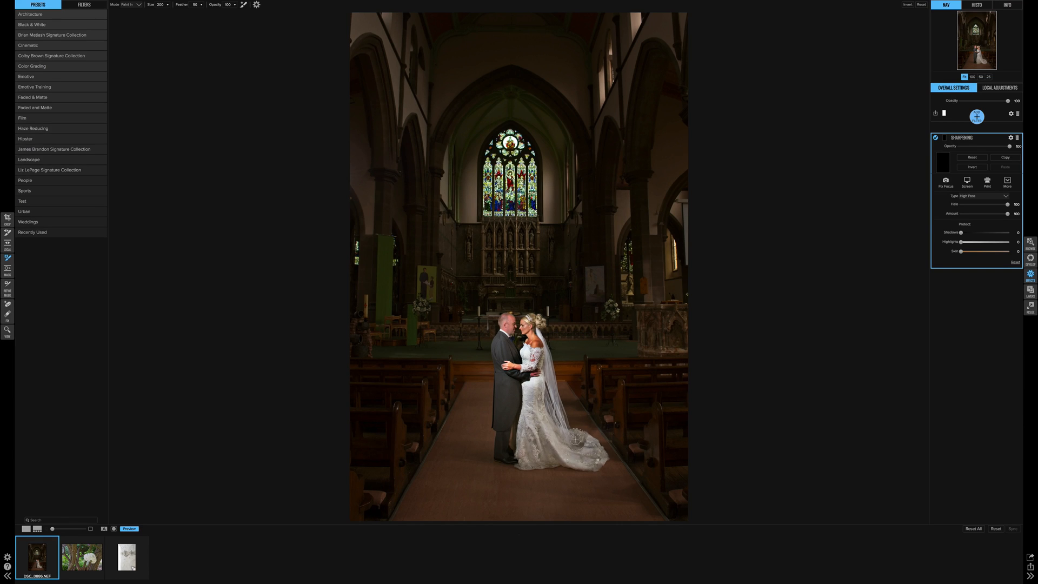
- Paint the sharpening in over the couple and the stained-glass window, and set the Skin protection to 100
drag(517, 389, 518, 353)
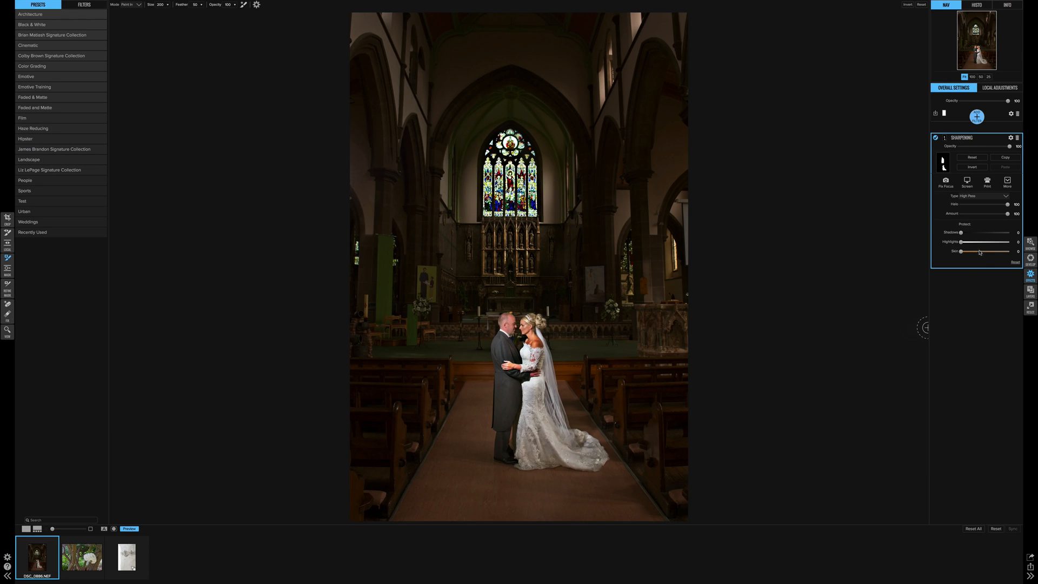
drag(996, 251, 1030, 258)
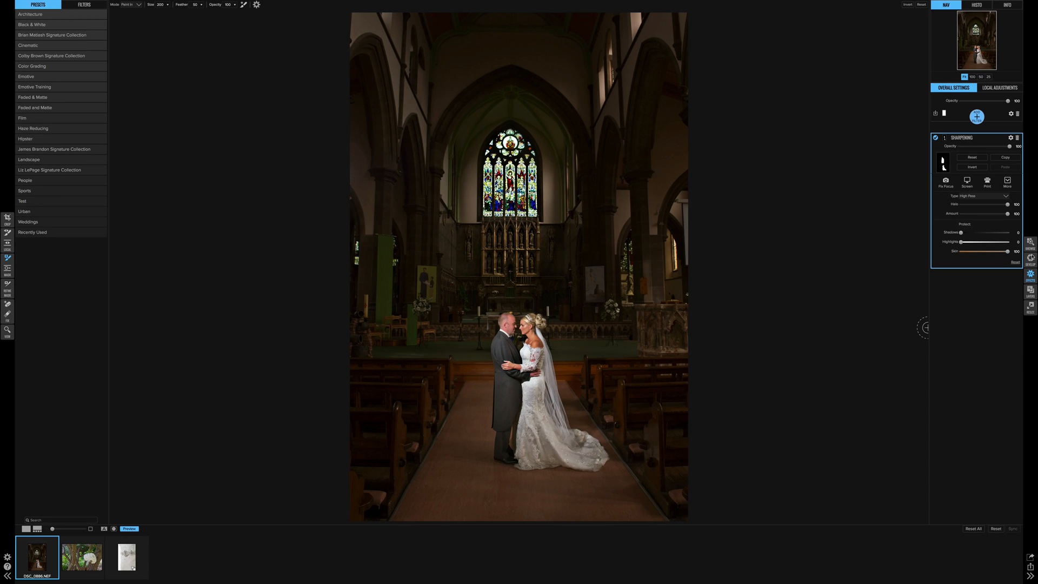